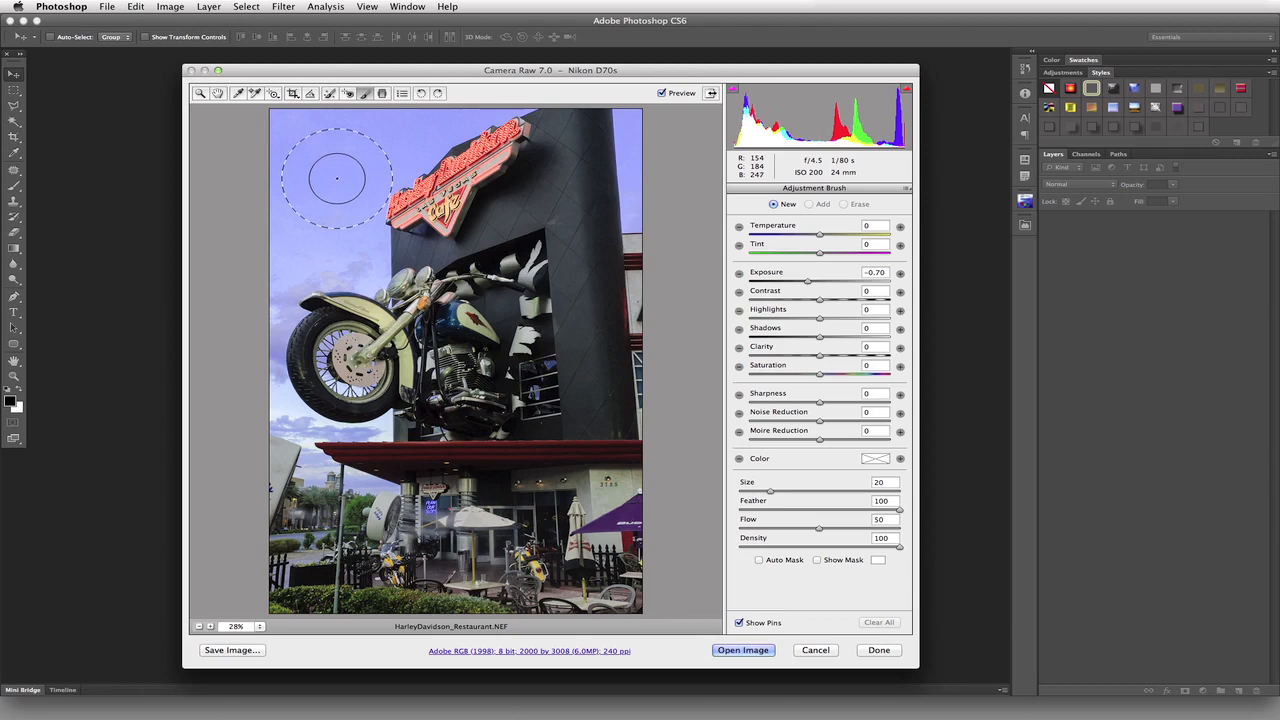
Try a brush feather of 50 and several brush sizes, ending with Feather at 100 and Size at 20.
left_click(891, 501)
type("50")
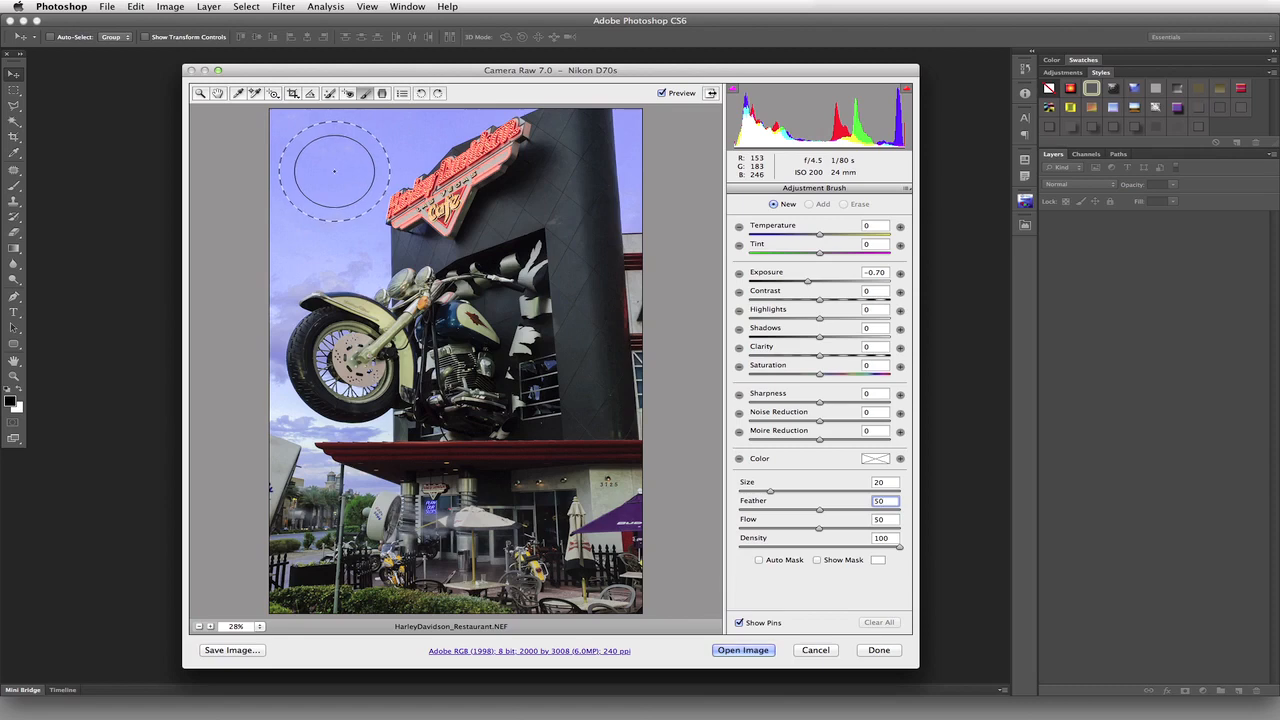
left_click_drag(820, 511, 900, 511)
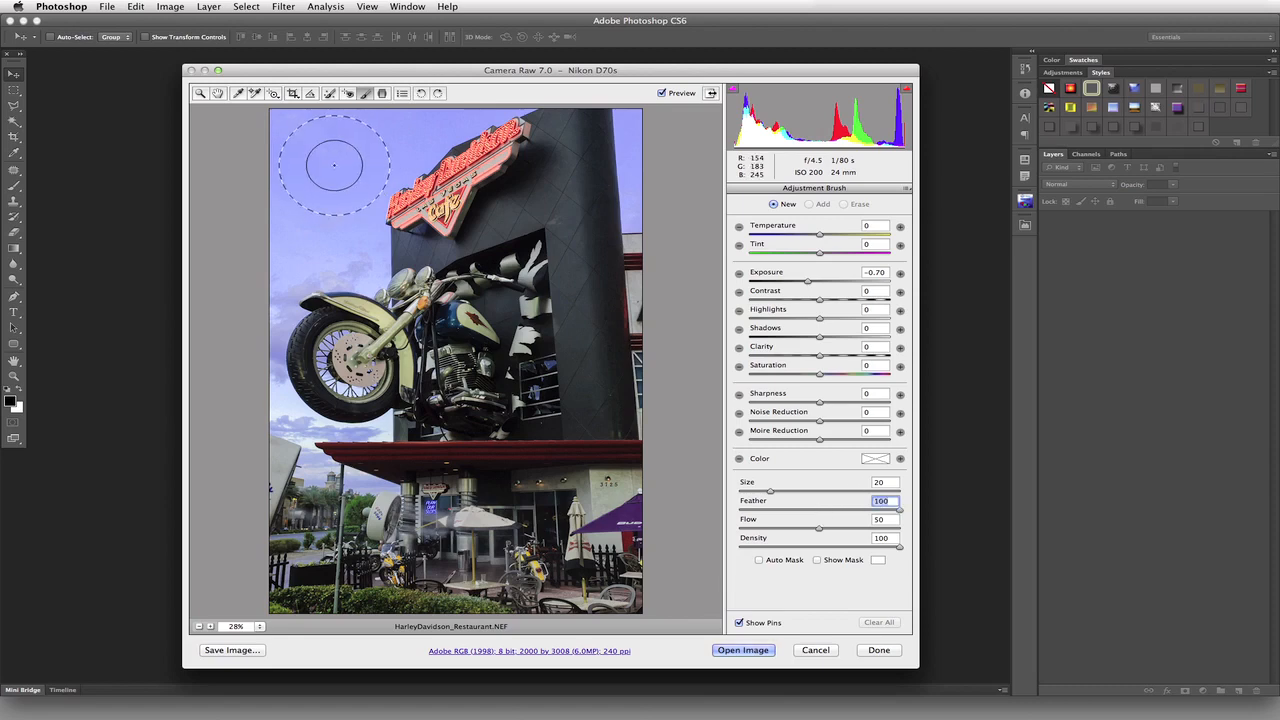
left_click_drag(770, 493, 806, 480)
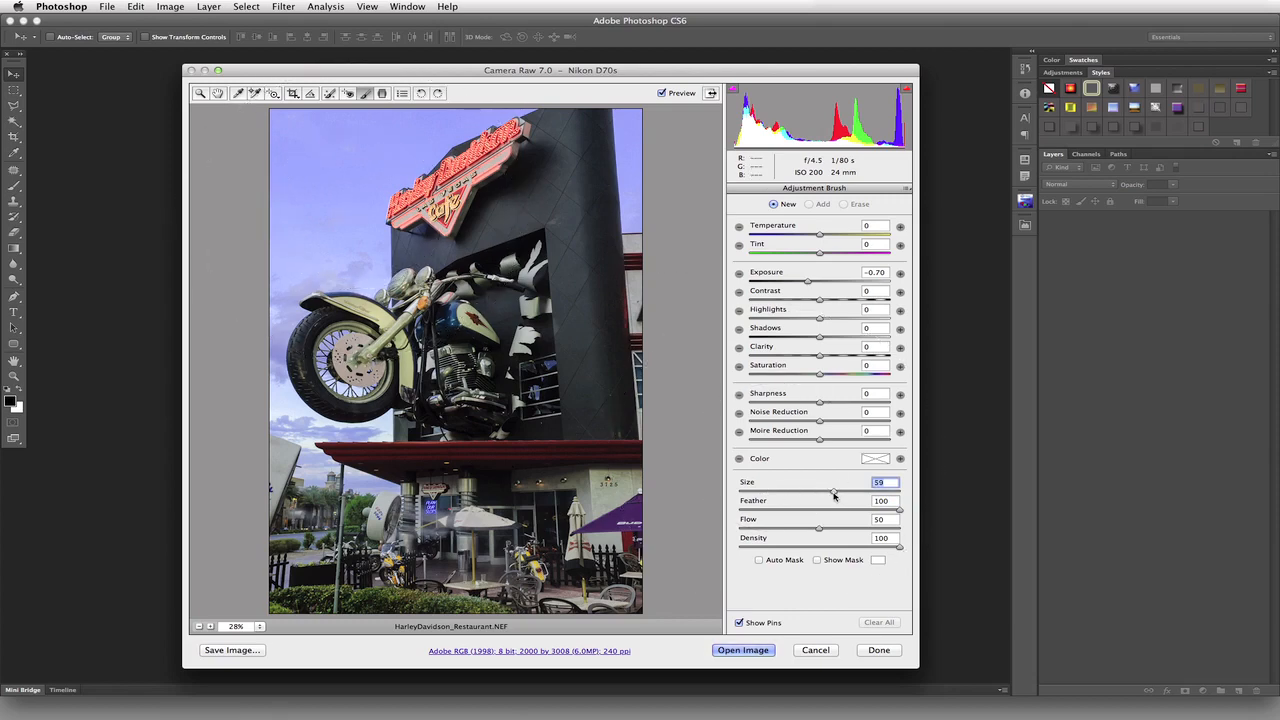
left_click_drag(835, 495, 747, 492)
left_click_drag(747, 492, 762, 482)
Paint the -0.70 exposure adjustment over the sky beside the building and preview its mask.
mouse_move(335, 146)
left_mouse_down()
mouse_move(412, 101)
mouse_move(285, 255)
mouse_move(305, 235)
left_mouse_up()
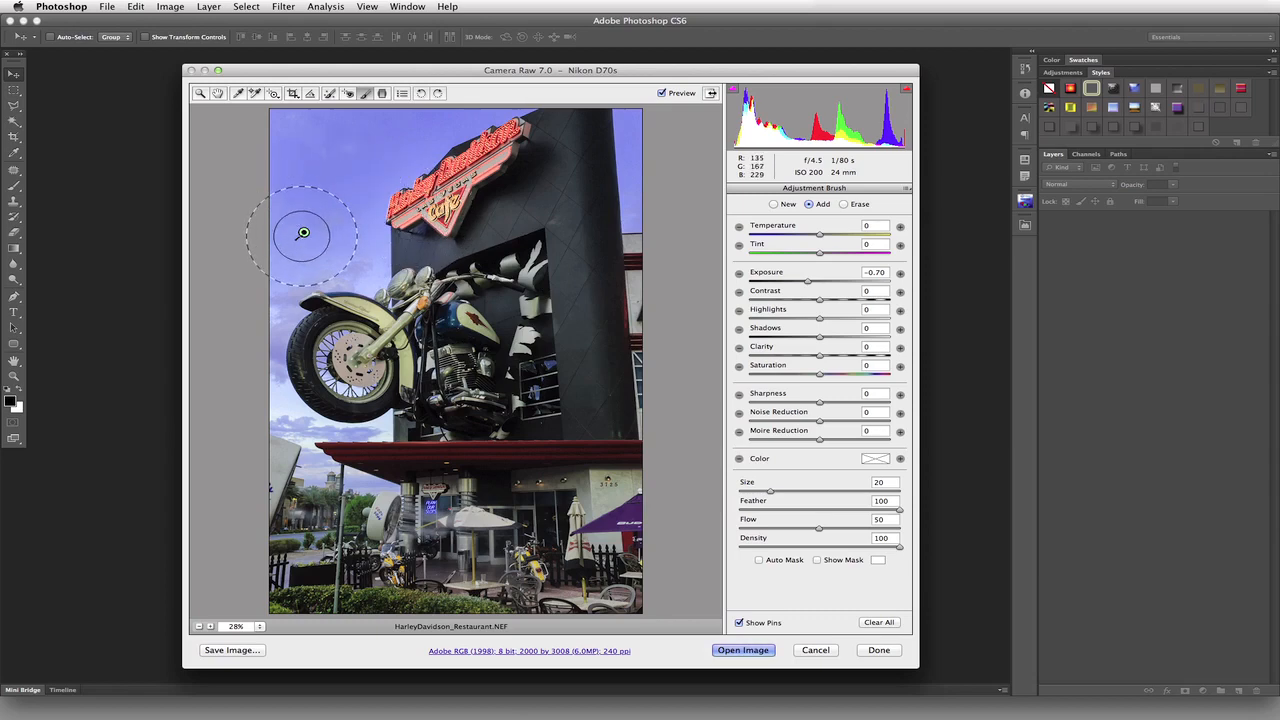
mouse_move(303, 232)
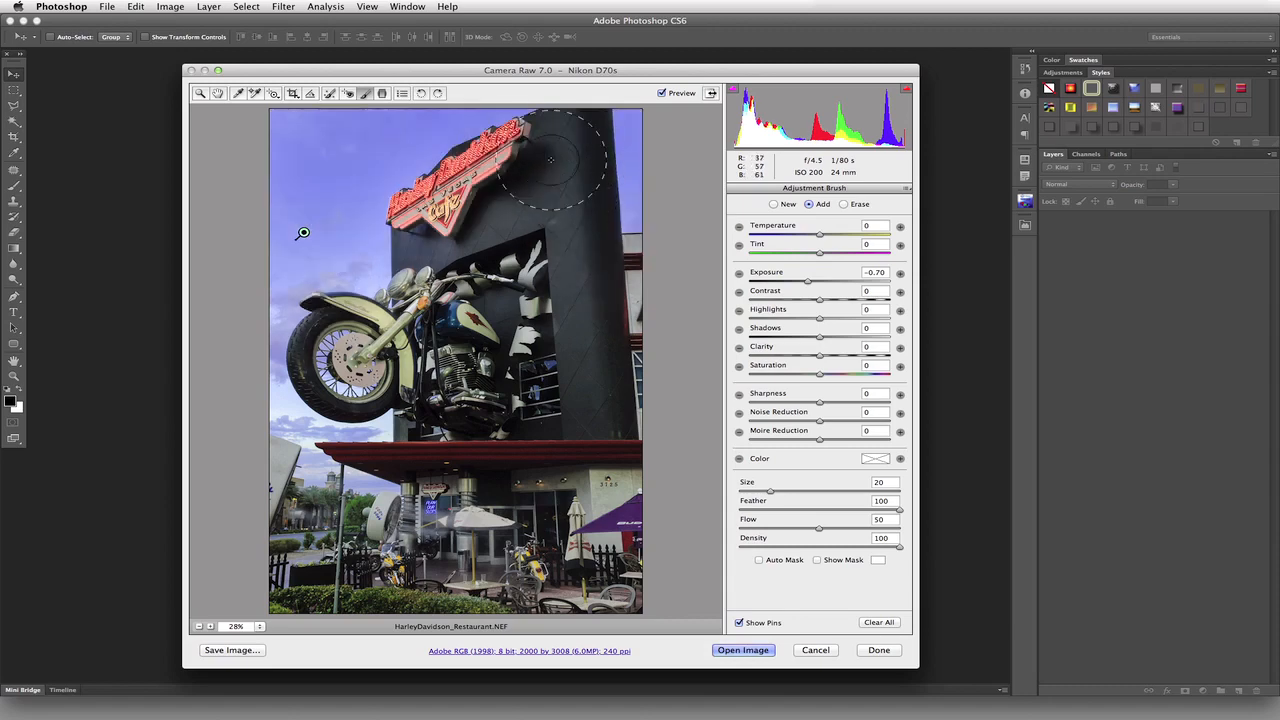
Erase the sky adjustment from the sign and the dark building with an eraser feather of 50, and preview the mask.
left_click(843, 204)
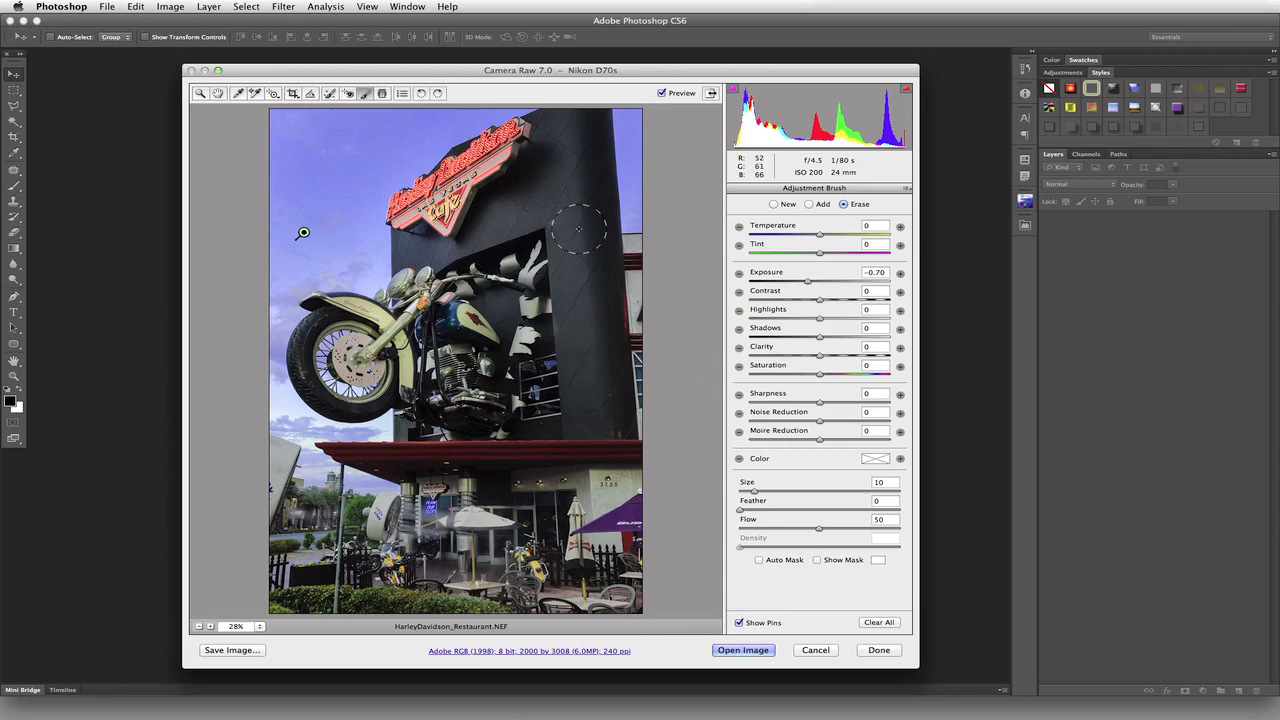
left_click_drag(740, 510, 815, 509)
mouse_move(598, 286)
left_mouse_down()
mouse_move(597, 382)
mouse_move(571, 146)
mouse_move(483, 279)
left_mouse_up()
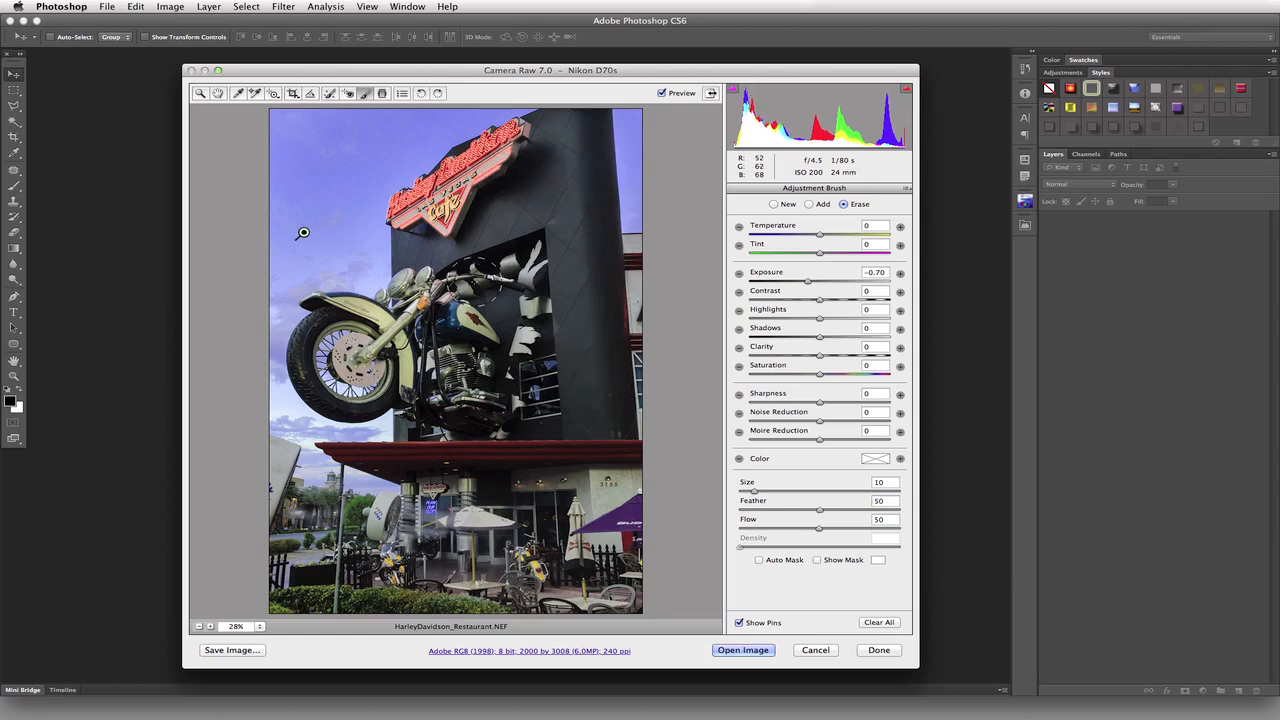
left_click_drag(420, 207, 563, 134)
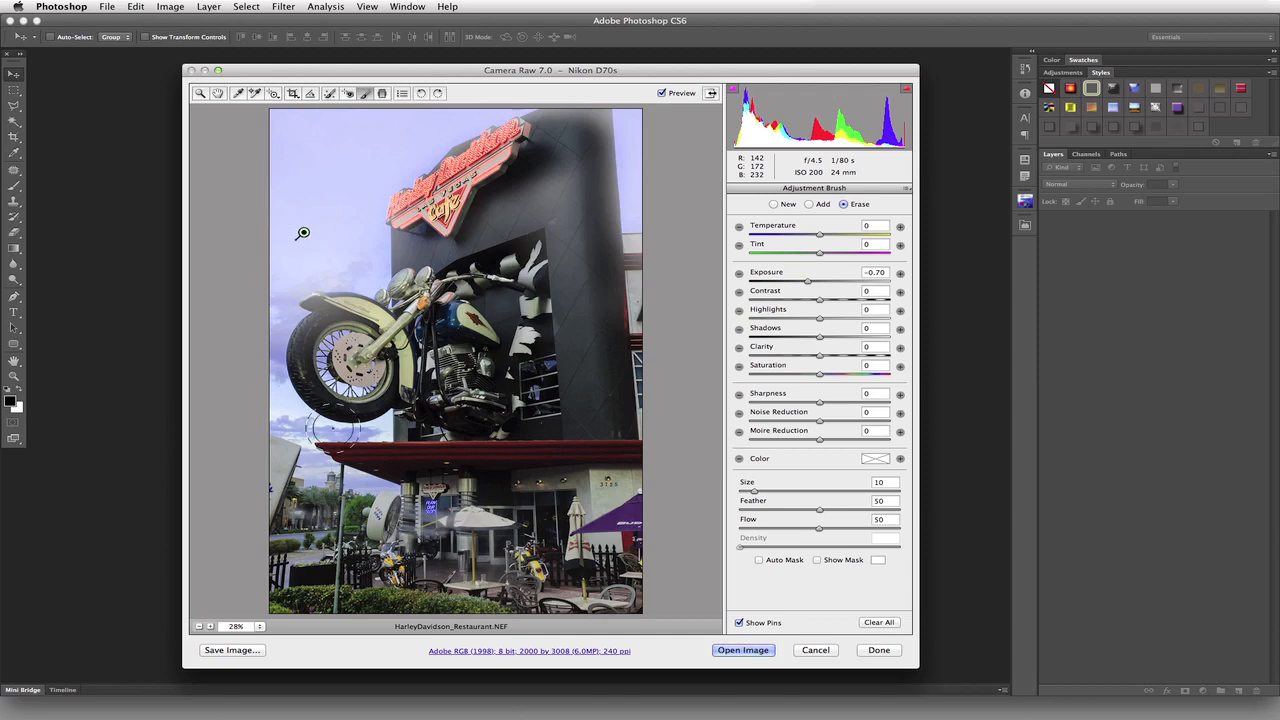
mouse_move(568, 220)
left_mouse_down()
mouse_move(498, 226)
mouse_move(548, 224)
left_mouse_up()
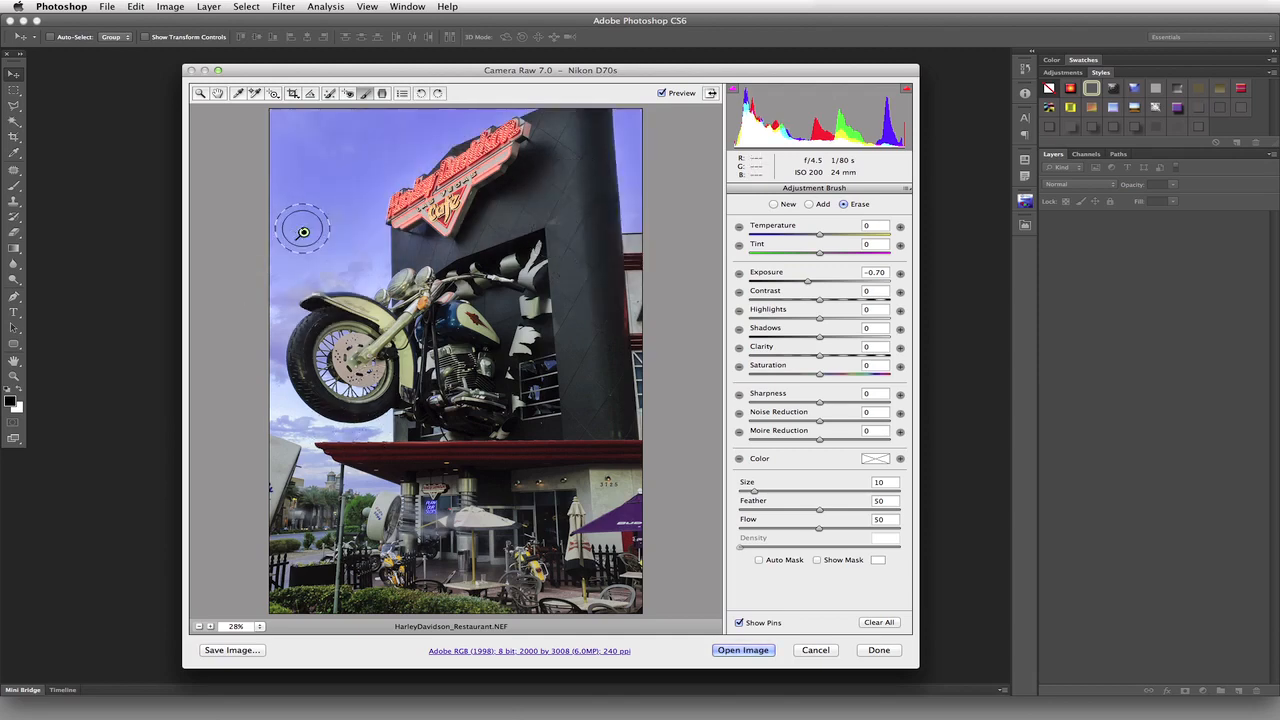
mouse_move(304, 233)
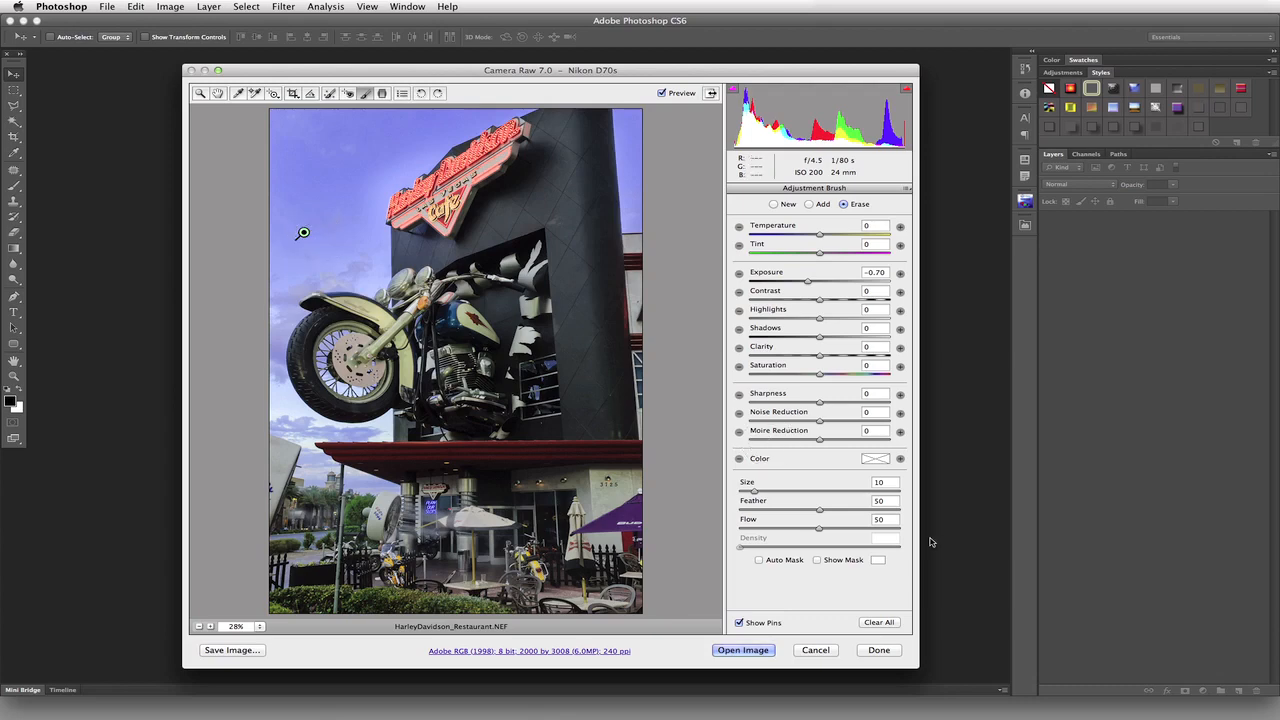
Return to adding to the current adjustment and set its Shadows to +49 and Exposure to 0.
left_click(810, 205)
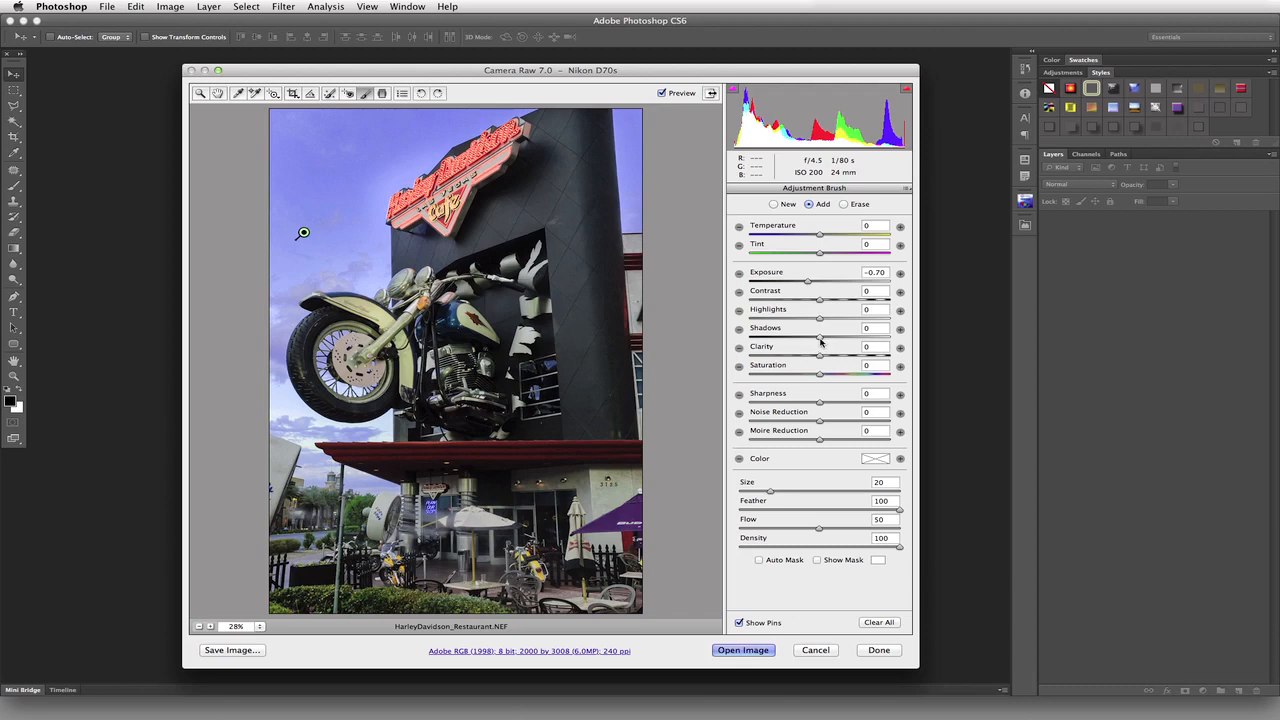
left_click_drag(820, 339, 852, 340)
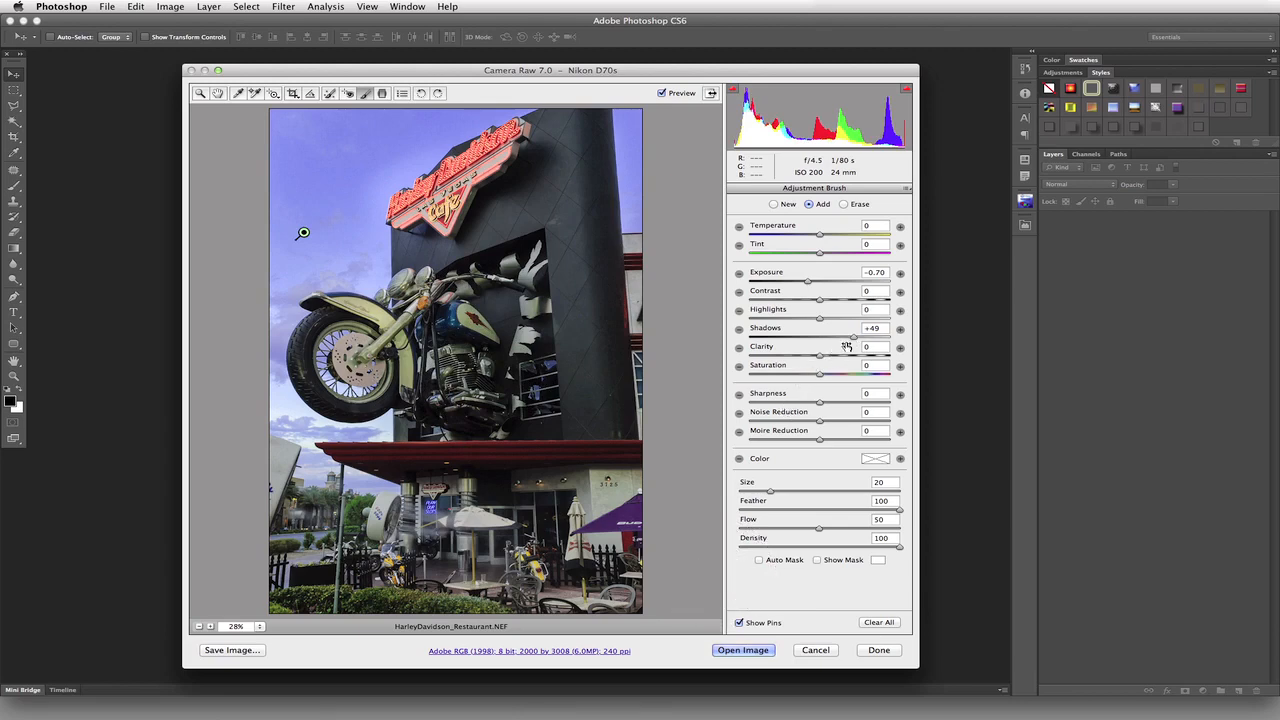
left_click(887, 272)
type("0")
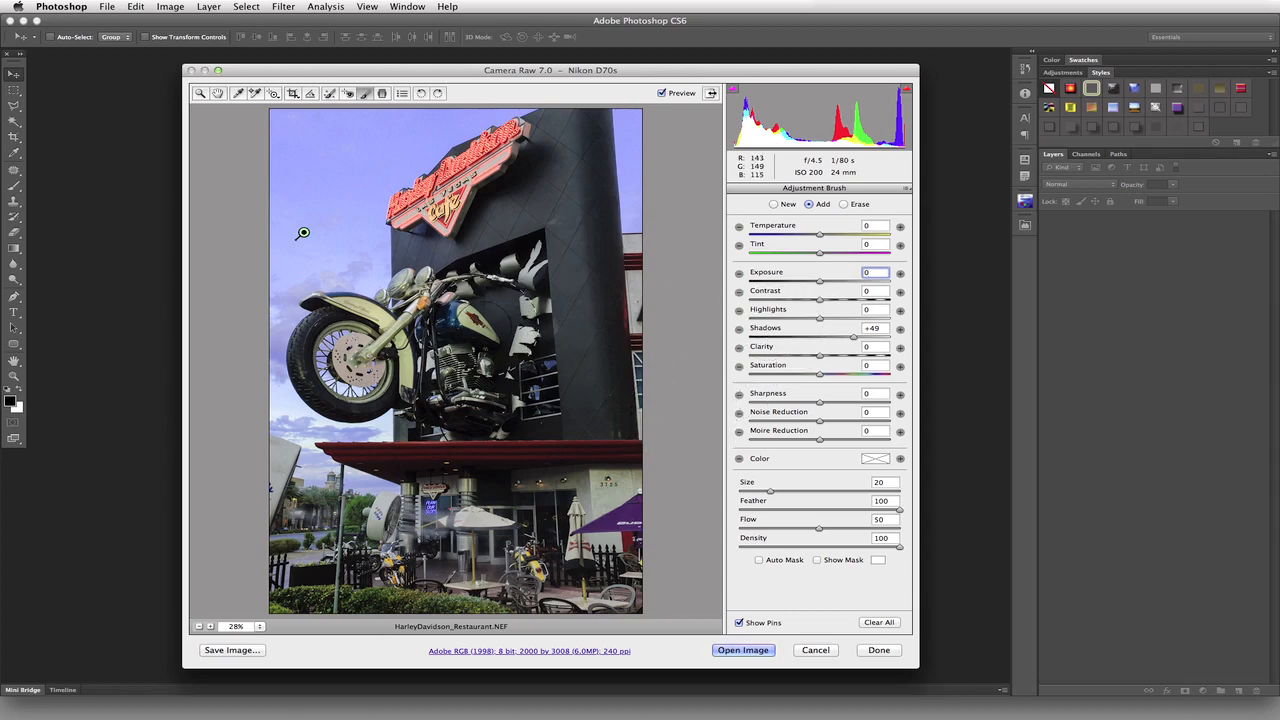
Paint the adjustment over the motorcycle and raise its Clarity to +50.
mouse_move(358, 353)
left_mouse_down()
mouse_move(448, 330)
mouse_move(475, 345)
left_mouse_up()
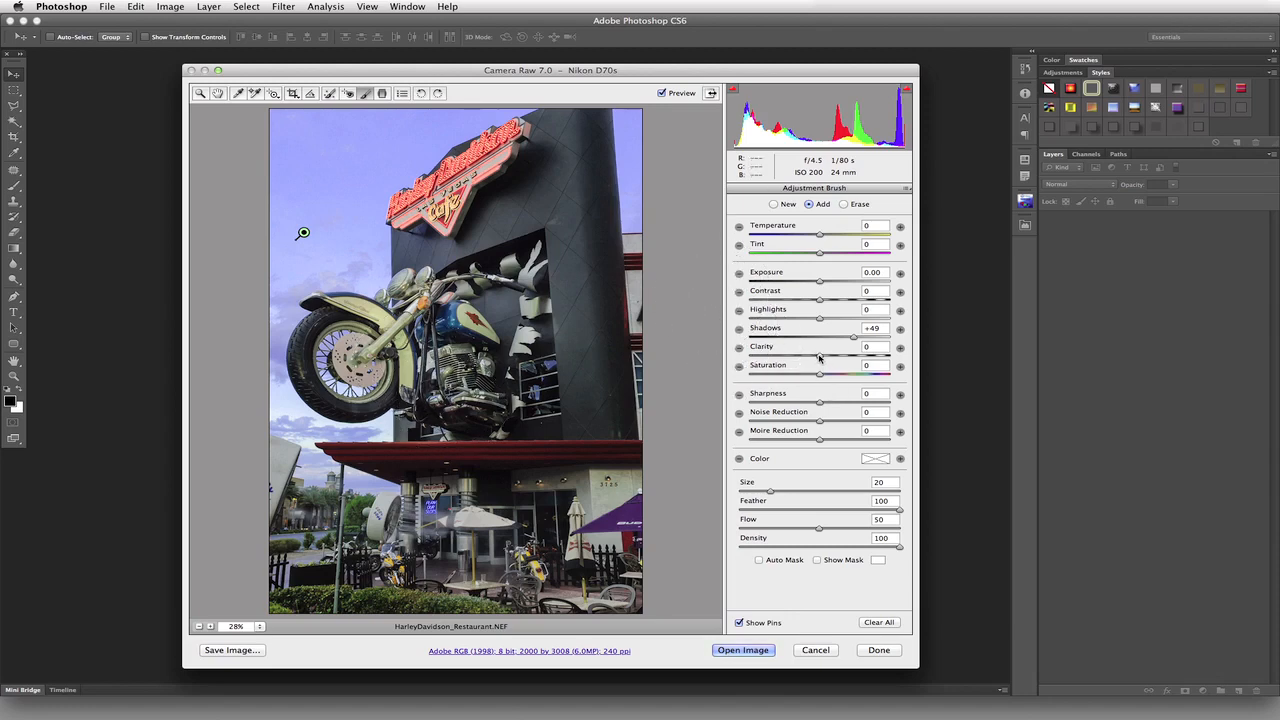
left_click_drag(818, 356, 857, 345)
left_click(855, 333)
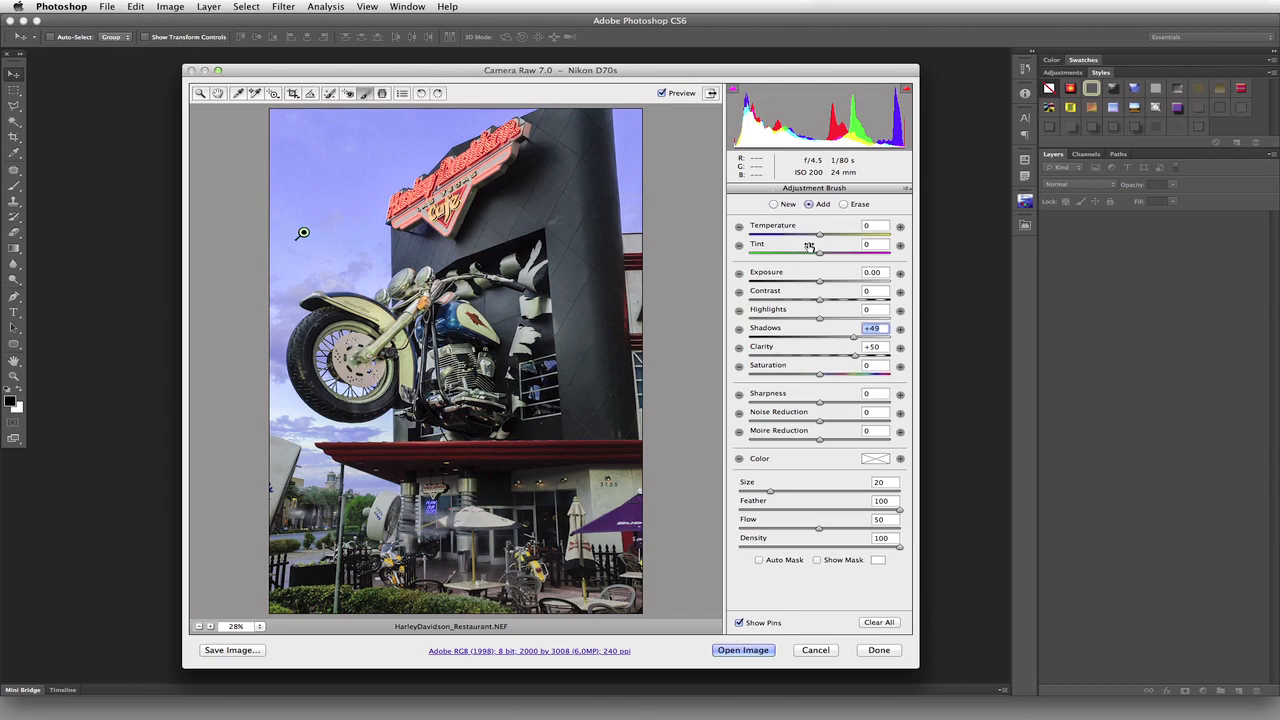
Start a new brush adjustment, then reset the image to discard all brush edits.
left_click(774, 204)
key("alt")
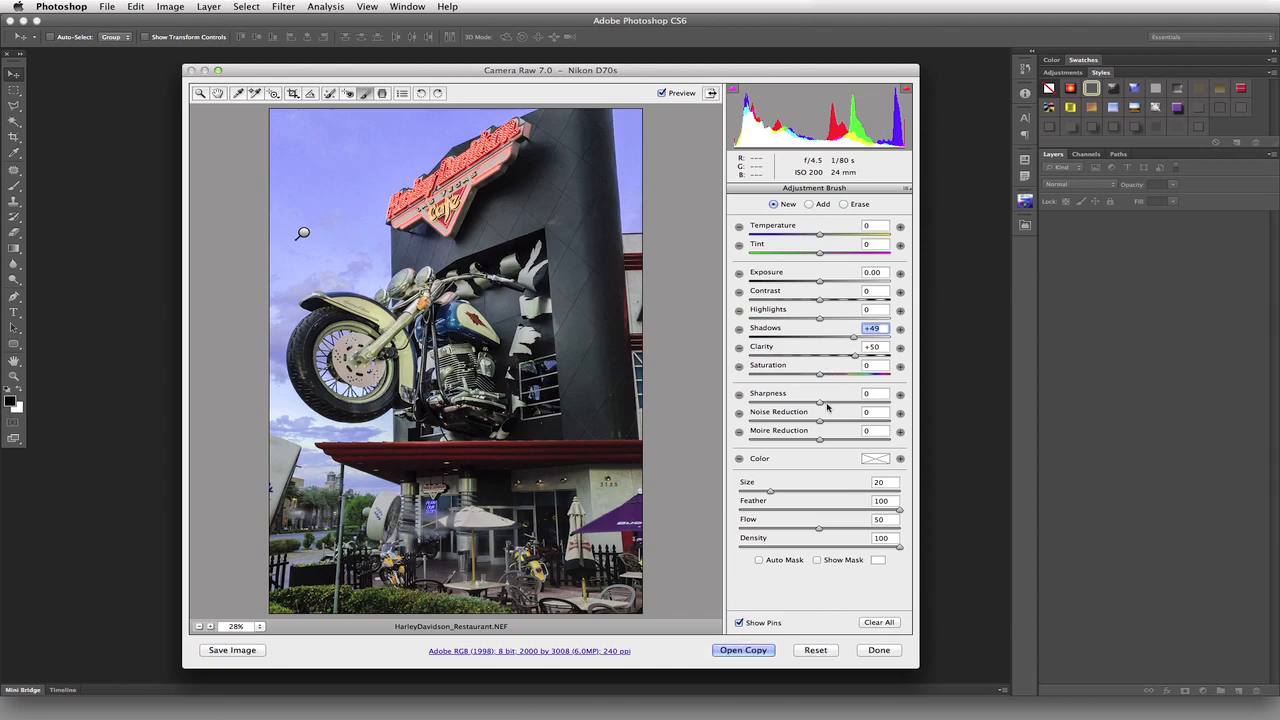
left_click(815, 650, "alt")
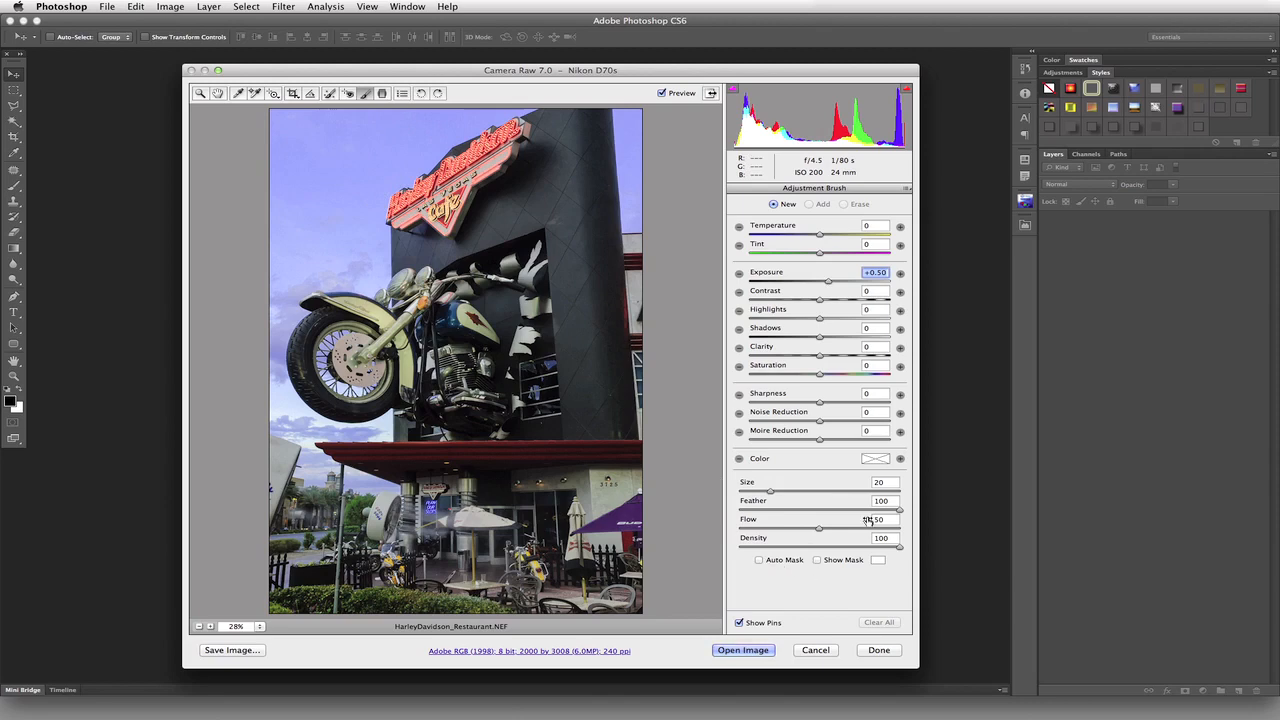
Set the brush Exposure to -0.50 and paint over the sky on both sides of the building and down to the horizon.
left_click(770, 493)
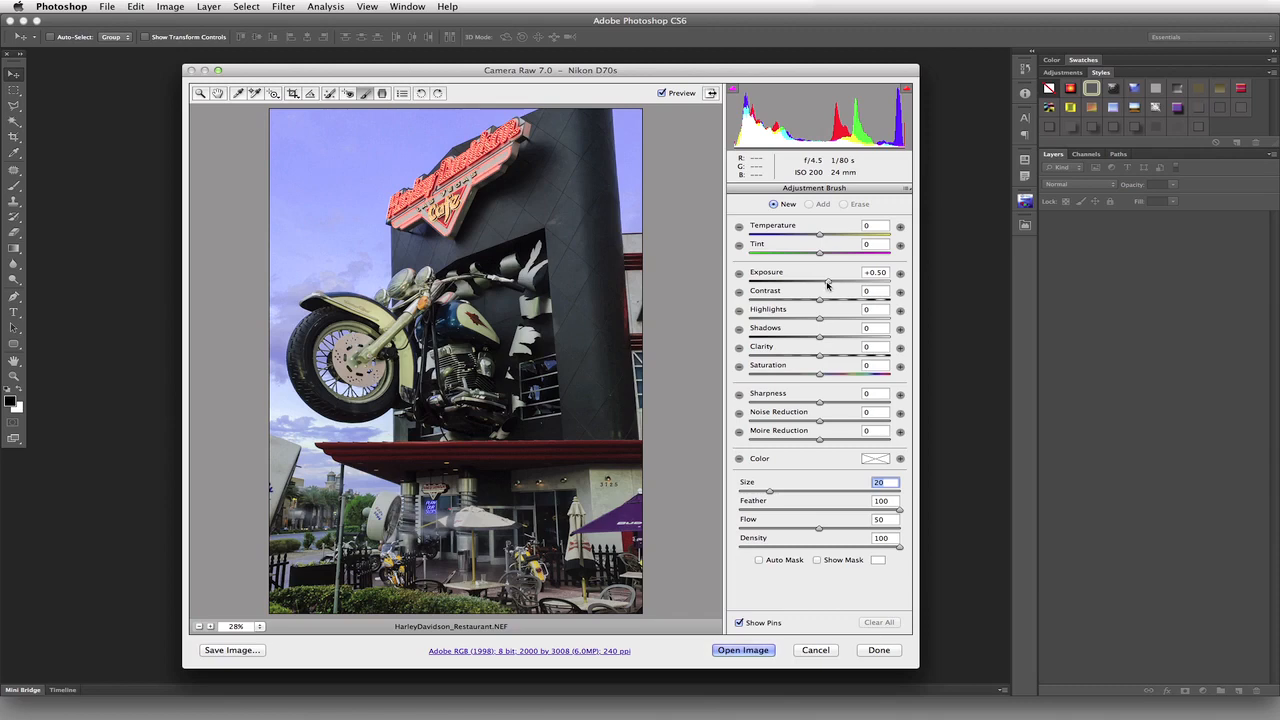
left_click(878, 272)
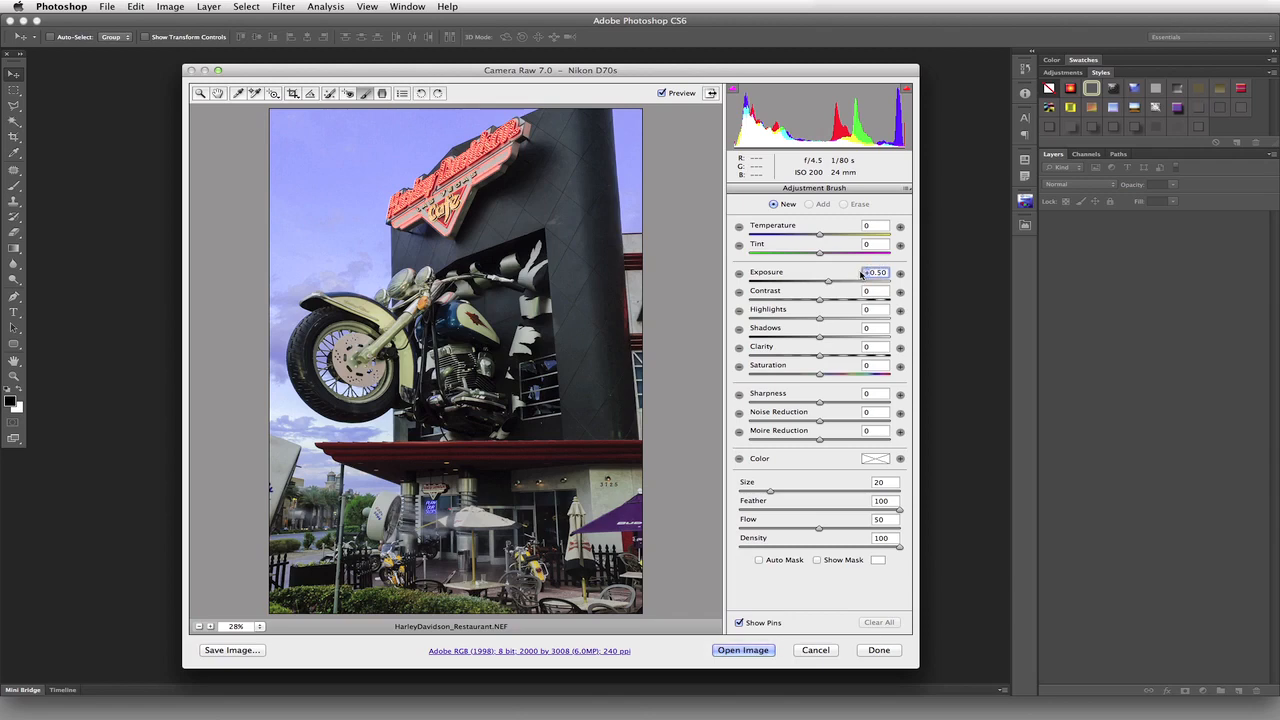
type("-0.50")
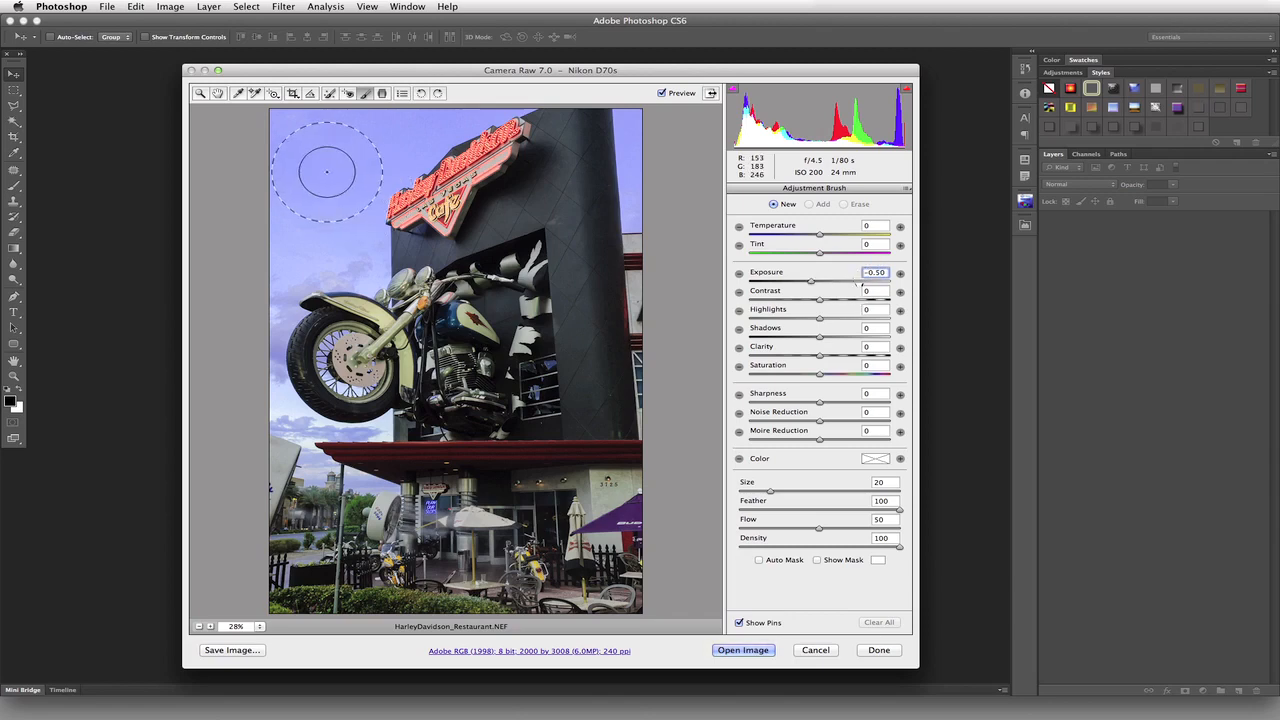
mouse_move(307, 151)
left_mouse_down()
mouse_move(300, 135)
mouse_move(345, 212)
mouse_move(420, 118)
mouse_move(335, 205)
mouse_move(330, 255)
mouse_move(309, 251)
mouse_move(309, 225)
left_mouse_up()
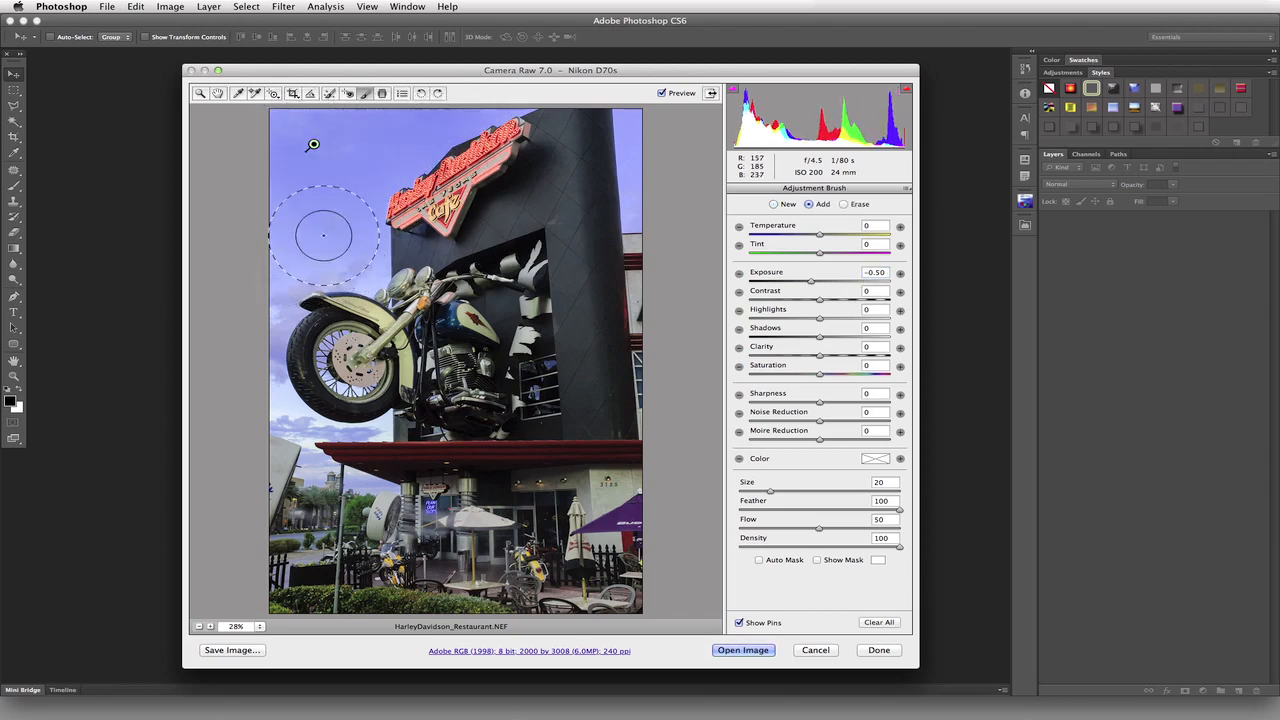
left_click_drag(646, 213, 655, 138)
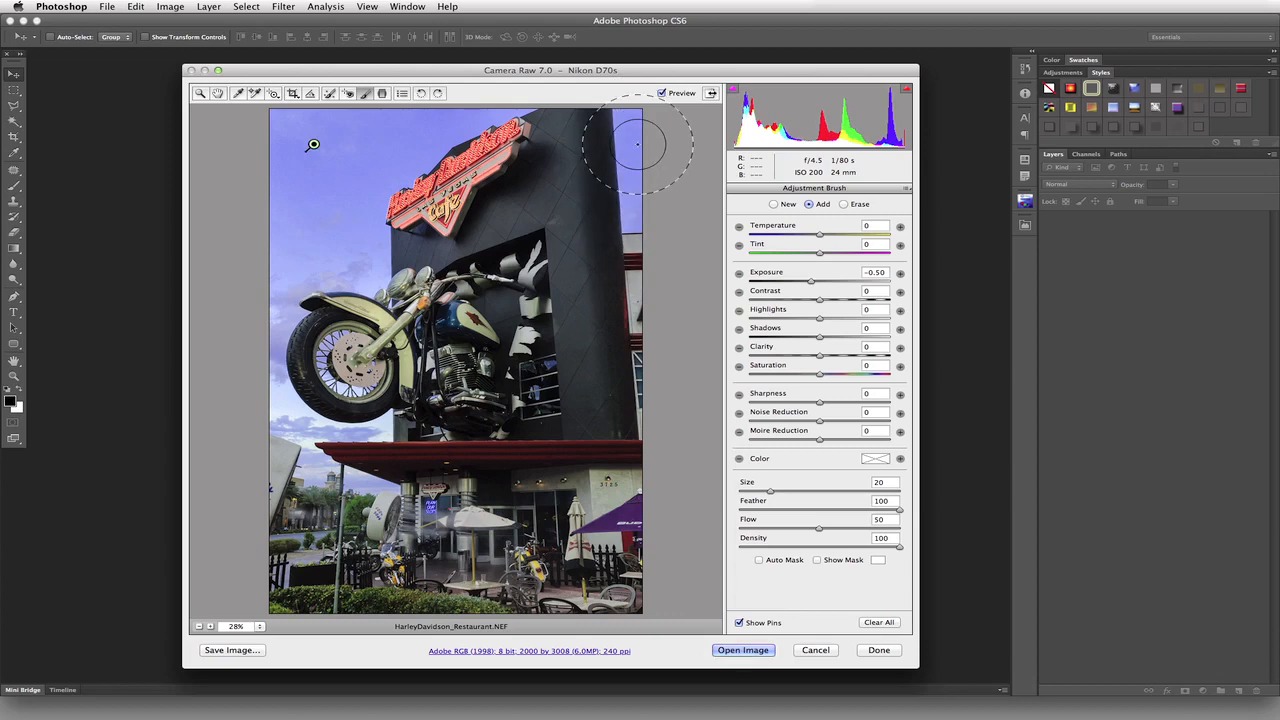
mouse_move(263, 398)
left_mouse_down()
mouse_move(341, 477)
mouse_move(313, 482)
mouse_move(372, 492)
left_mouse_up()
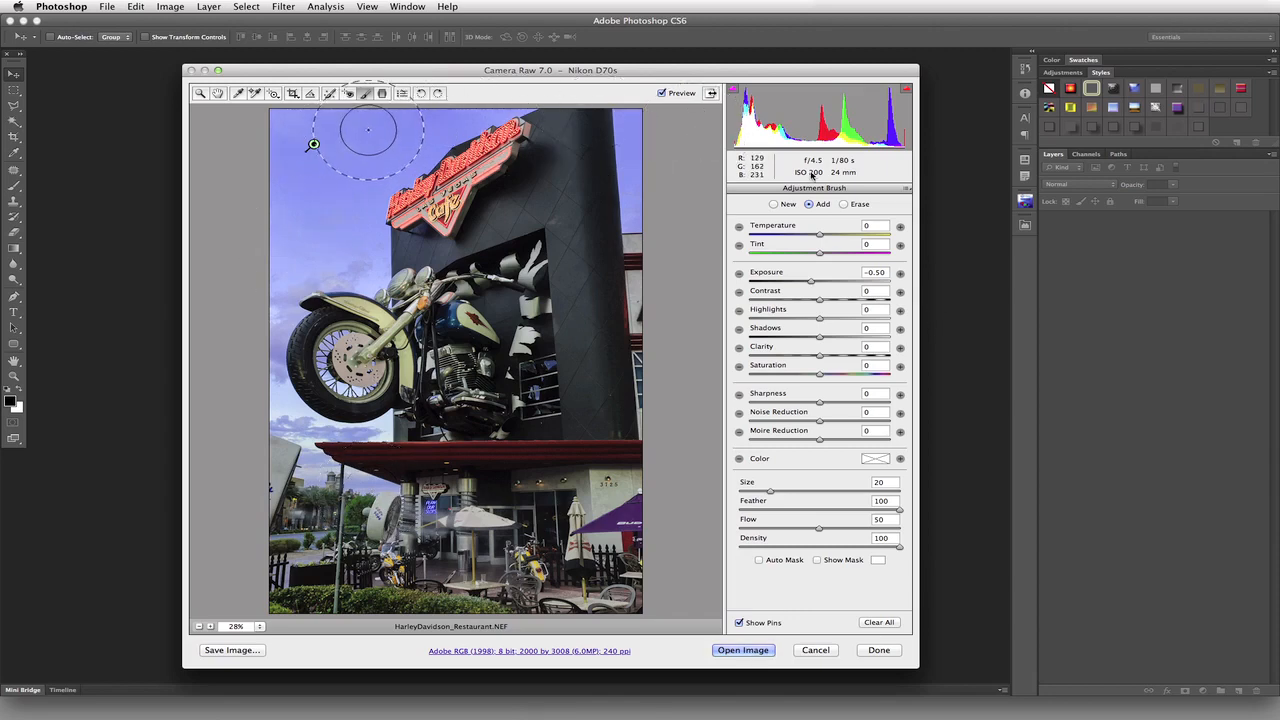
mouse_move(313, 146)
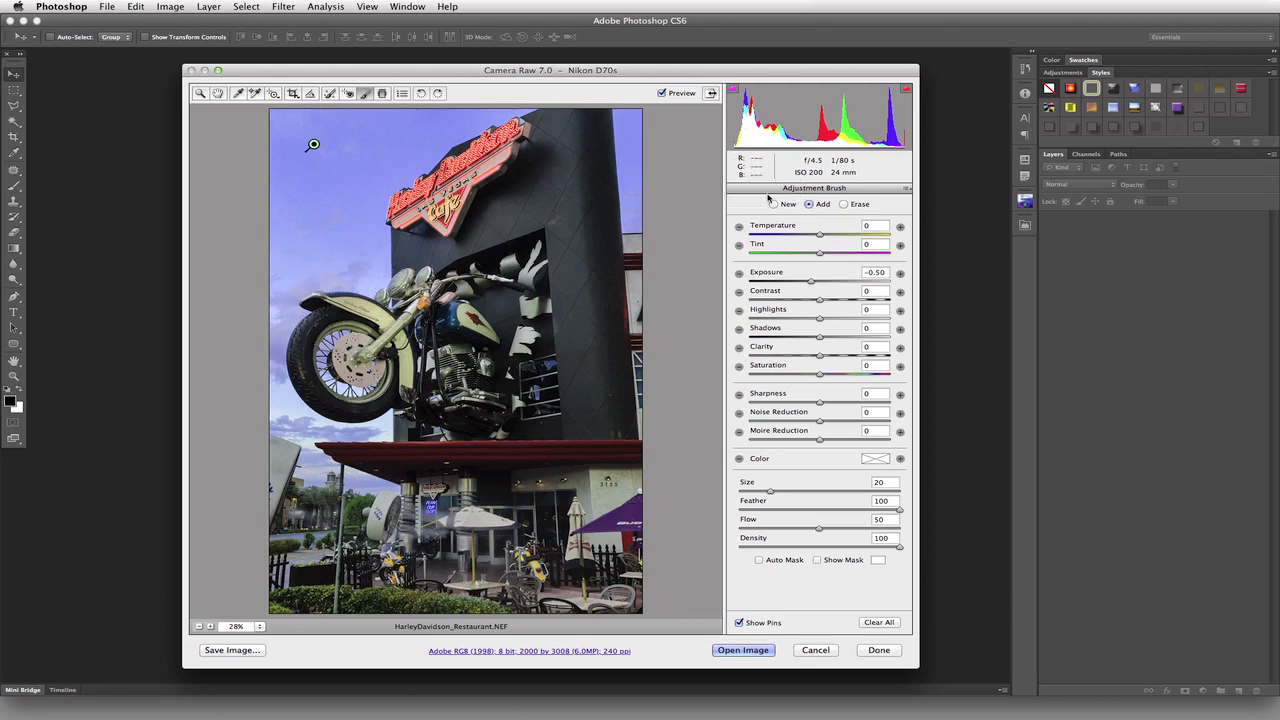
Erase the sky adjustment from the neon sign and the building using an eraser feather of 70, and check the mask.
left_click(846, 204)
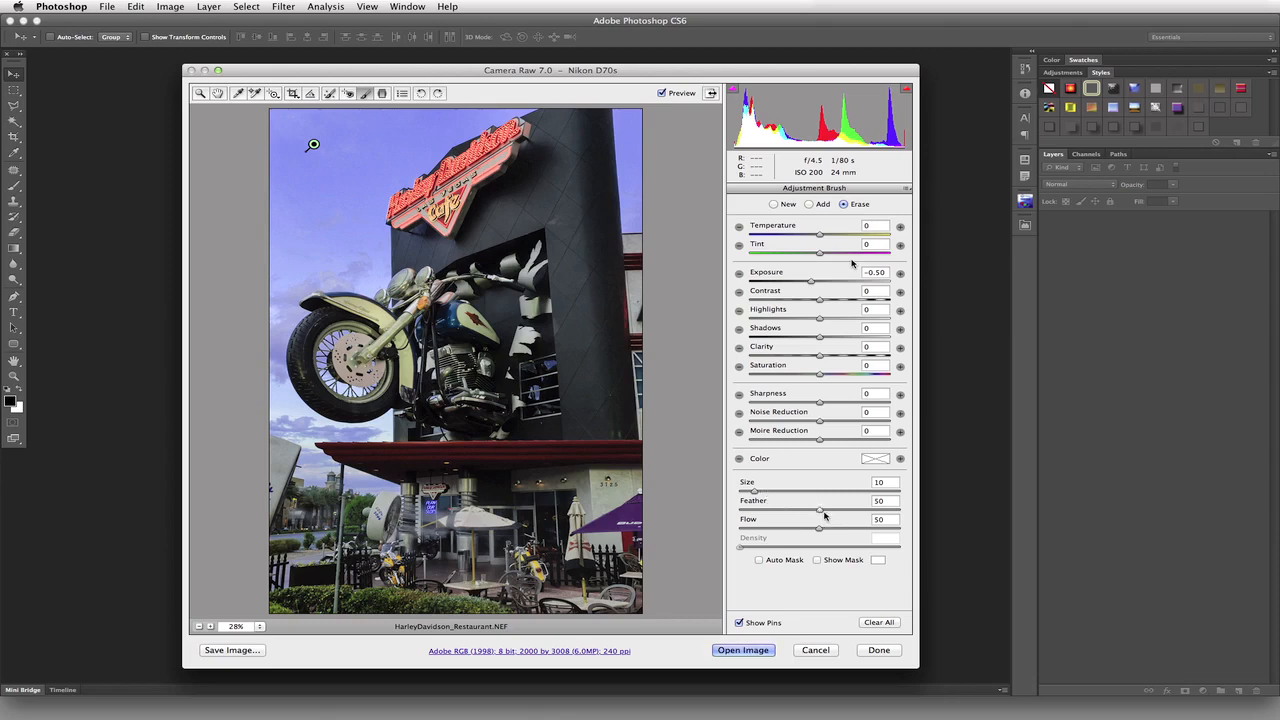
left_click_drag(821, 512, 852, 522)
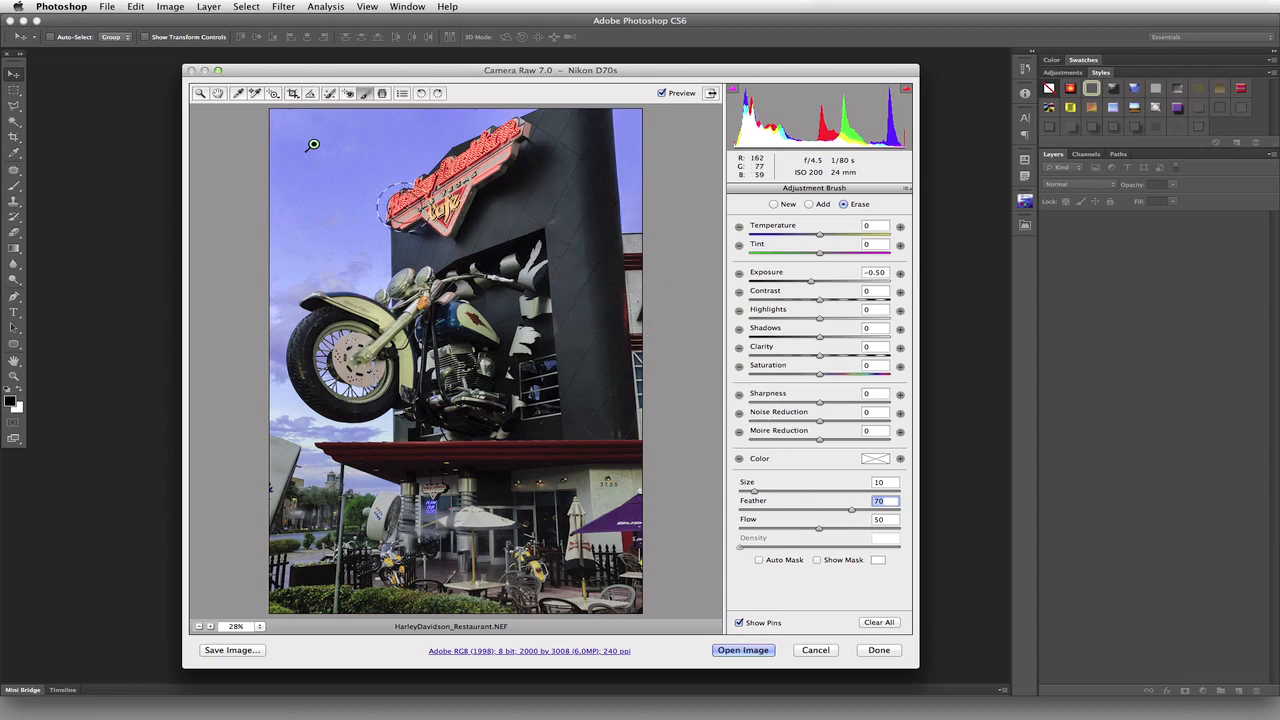
left_click_drag(398, 206, 470, 163)
mouse_move(518, 137)
left_mouse_down()
mouse_move(559, 125)
mouse_move(563, 225)
mouse_move(523, 220)
mouse_move(441, 279)
mouse_move(407, 255)
mouse_move(428, 350)
mouse_move(528, 238)
left_mouse_up()
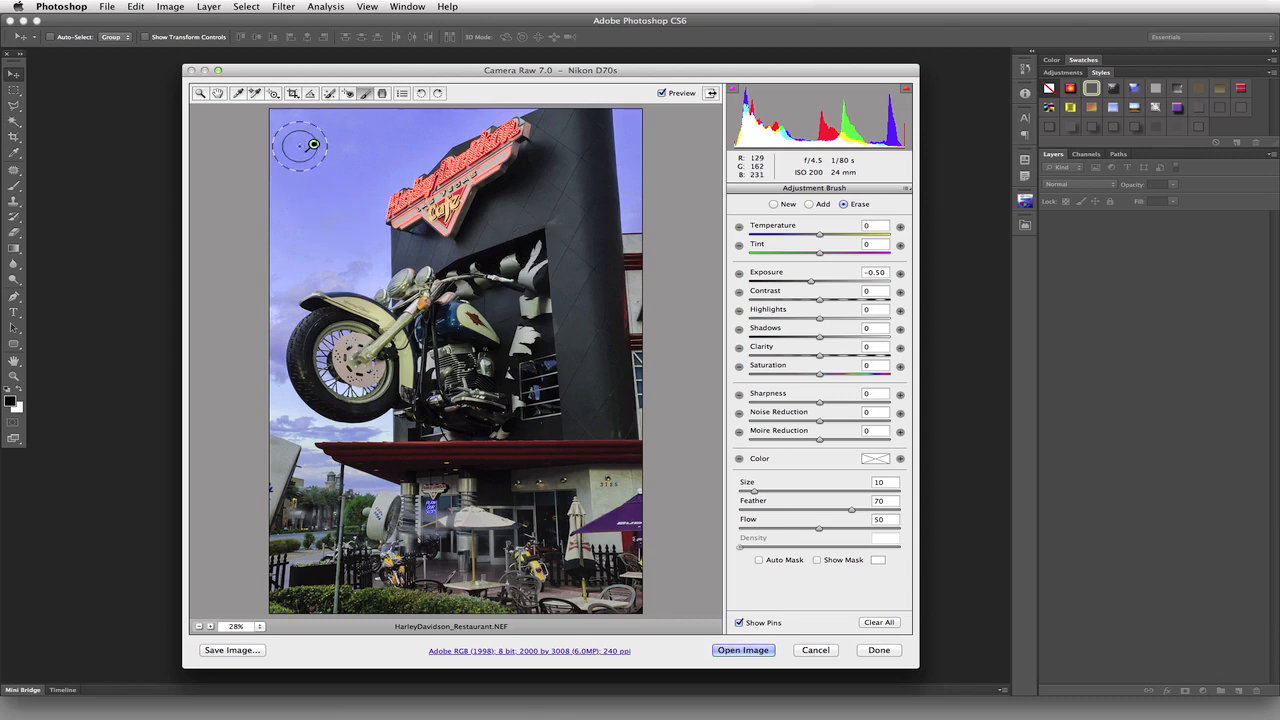
mouse_move(313, 145)
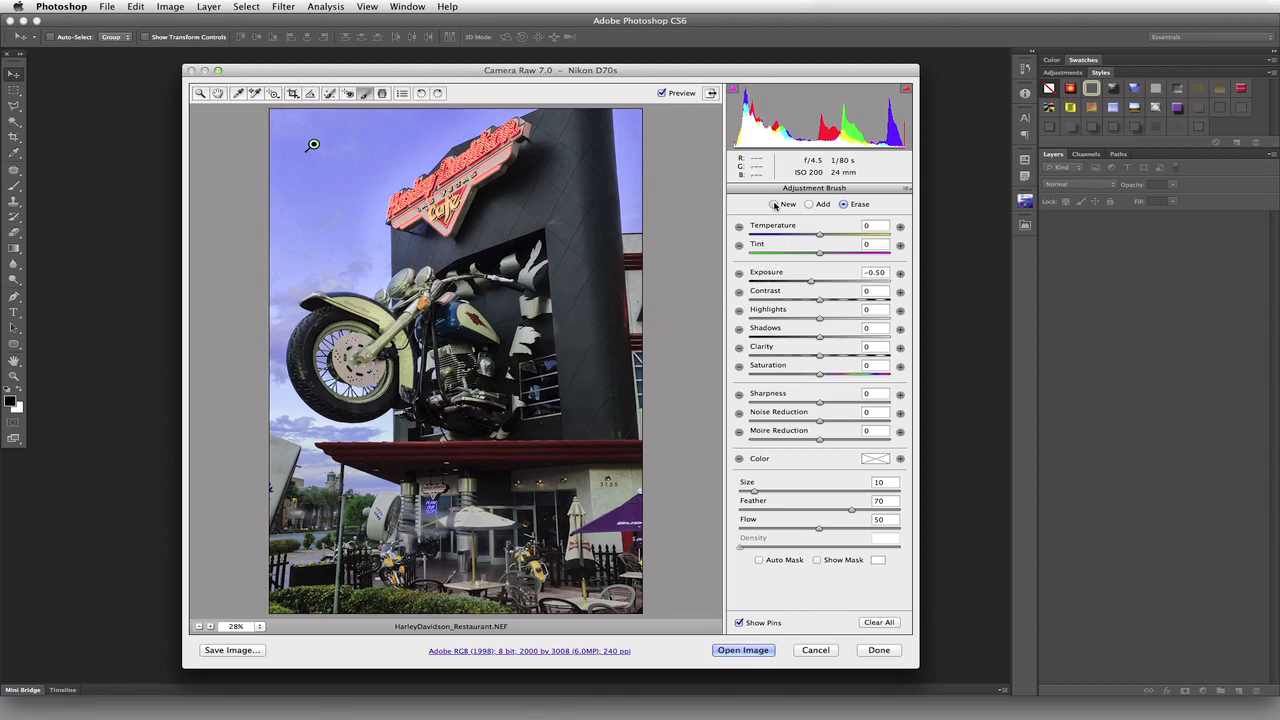
Create a new adjustment with Exposure 0 and Shadows +40, and paint over the dark wall opening and the motorcycle's engine area.
left_click(774, 204)
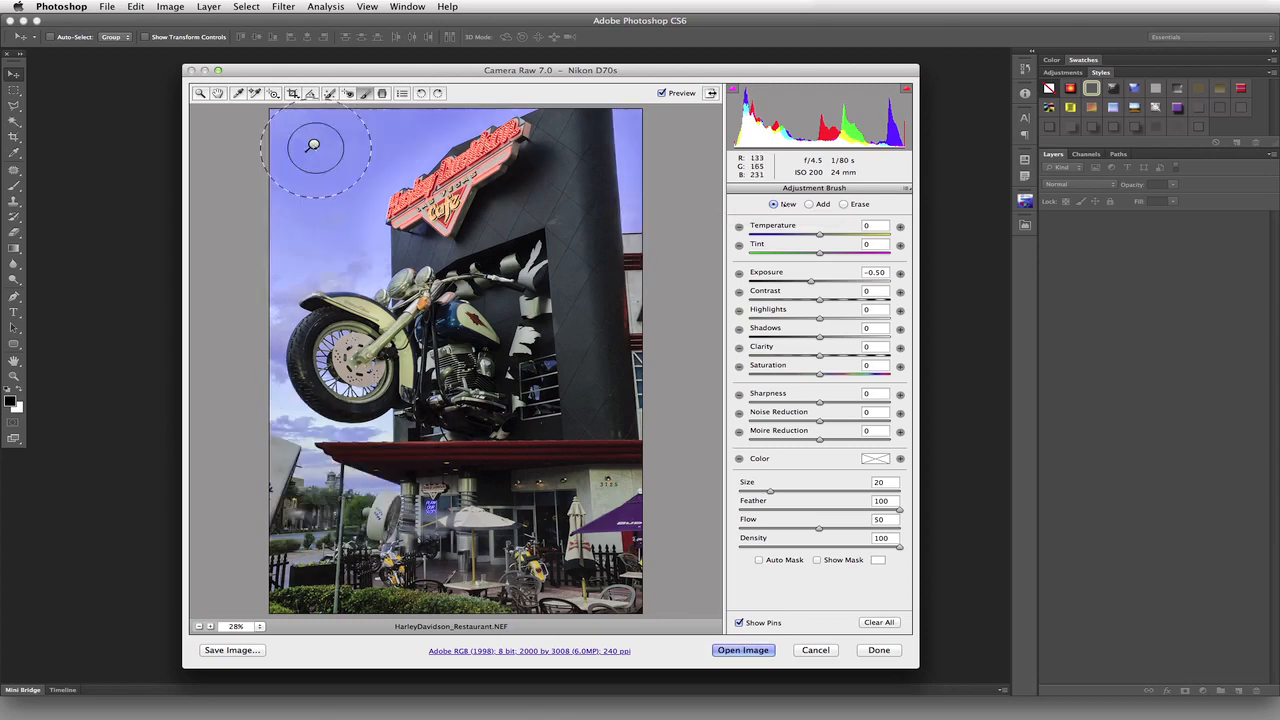
left_click(313, 145)
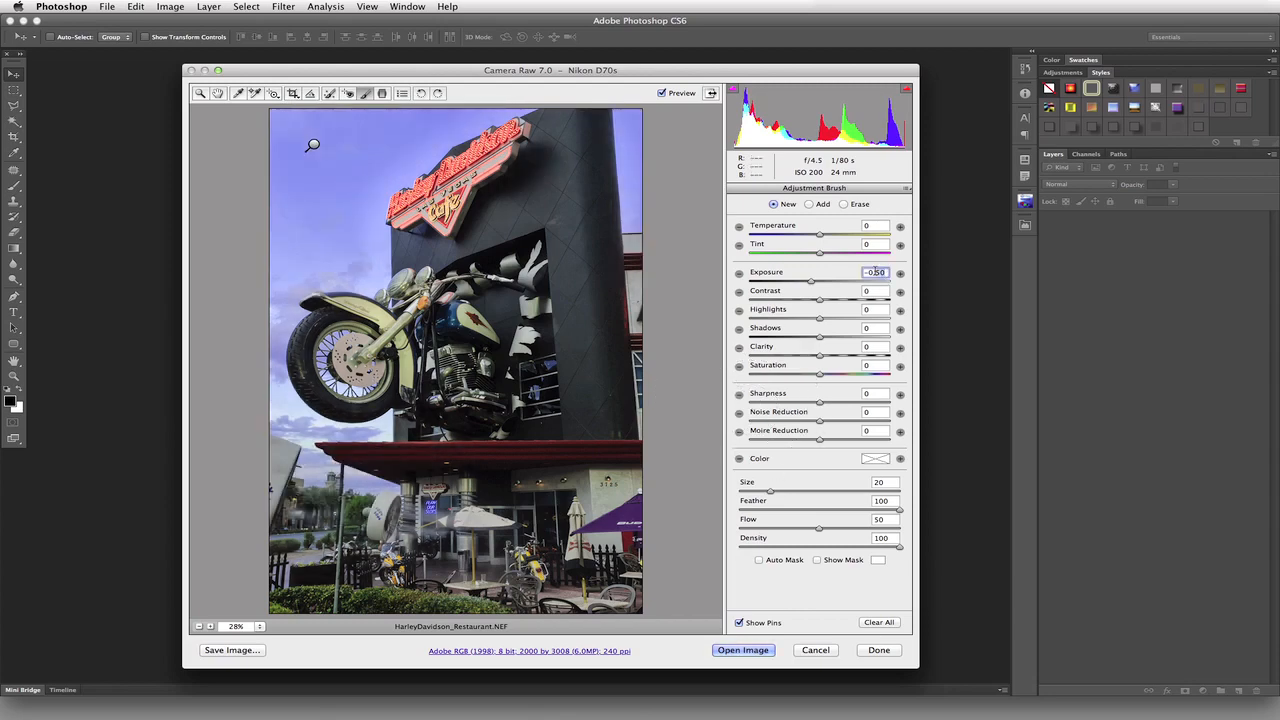
type("0")
left_click(873, 328)
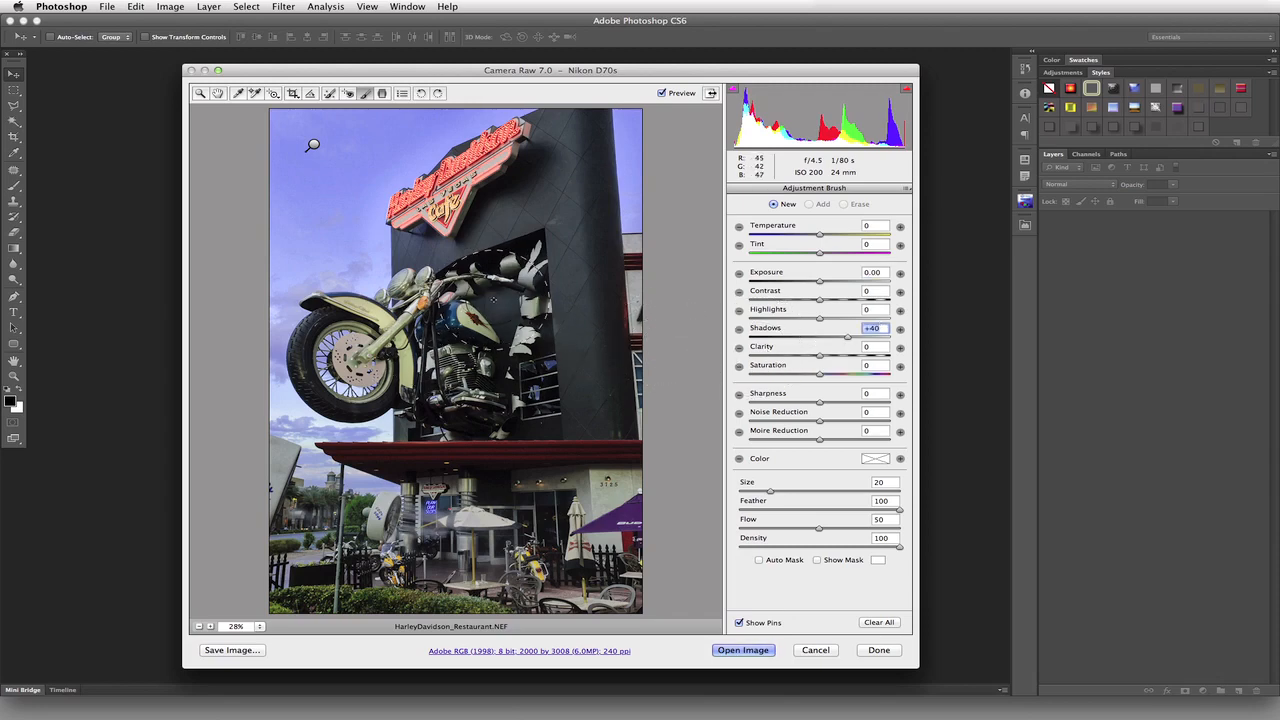
mouse_move(491, 297)
left_mouse_down()
mouse_move(431, 354)
mouse_move(498, 309)
mouse_move(452, 352)
left_mouse_up()
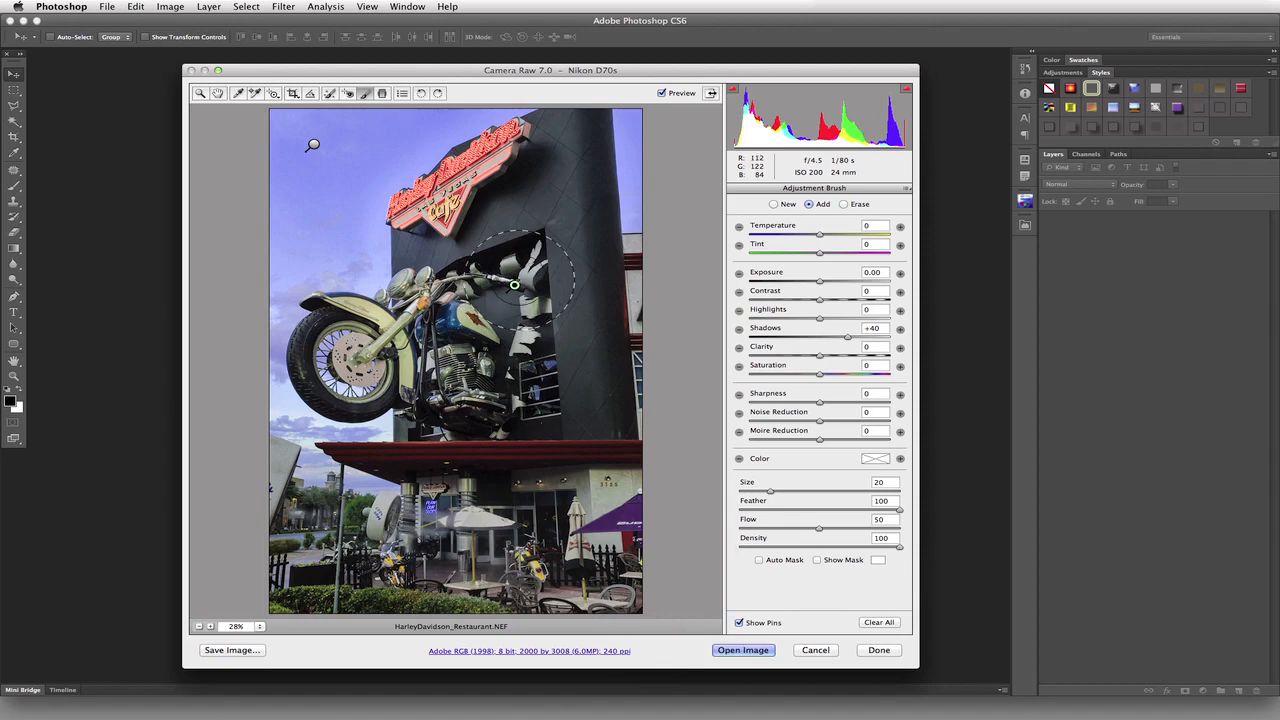
mouse_move(514, 286)
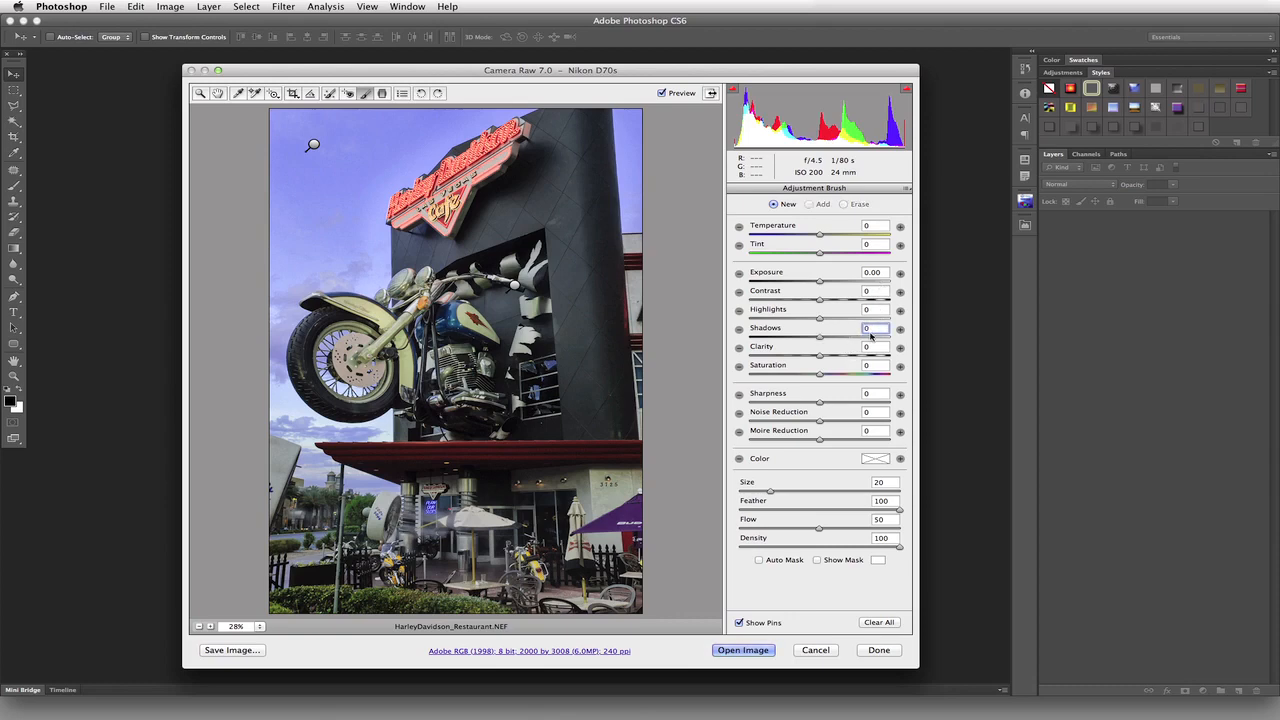
Create another adjustment with Shadows 0 and Clarity +40, and paint over the motorcycle from the front wheel to the wall opening.
left_click(876, 348)
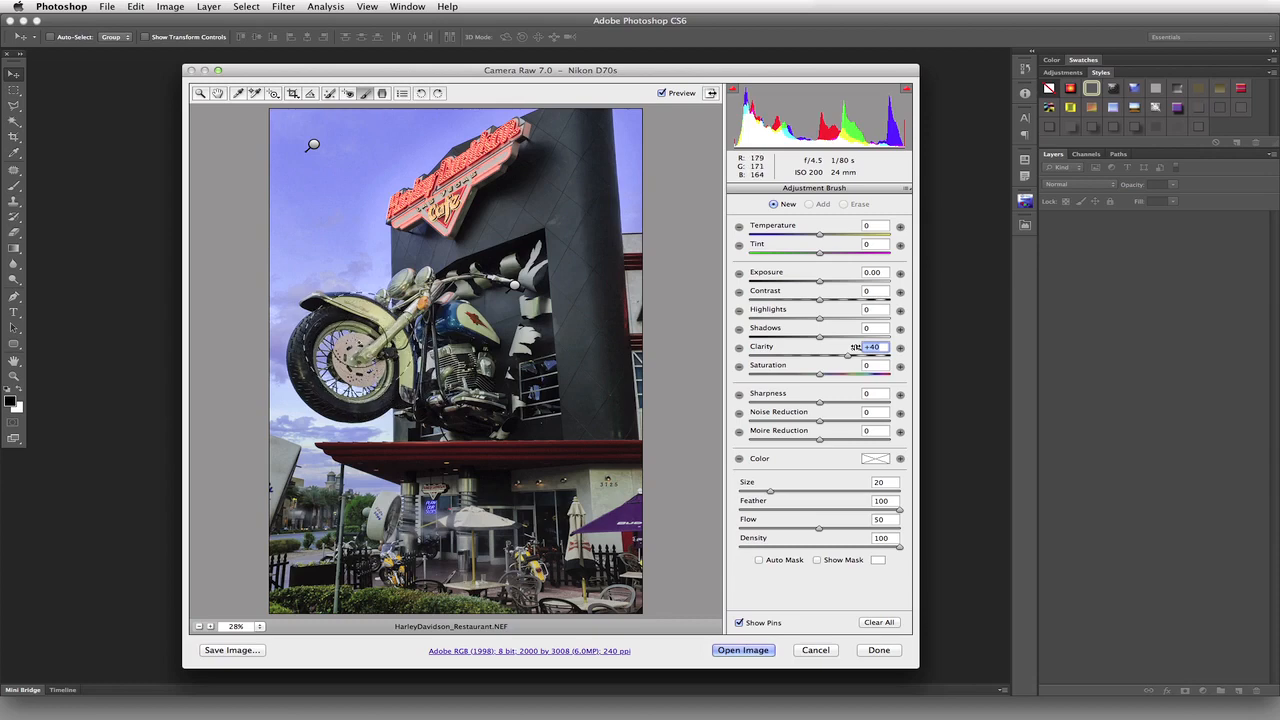
mouse_move(347, 354)
left_mouse_down()
mouse_move(462, 348)
mouse_move(444, 366)
mouse_move(530, 315)
mouse_move(480, 320)
mouse_move(428, 278)
mouse_move(443, 366)
mouse_move(352, 359)
mouse_move(530, 348)
mouse_move(520, 342)
left_mouse_up()
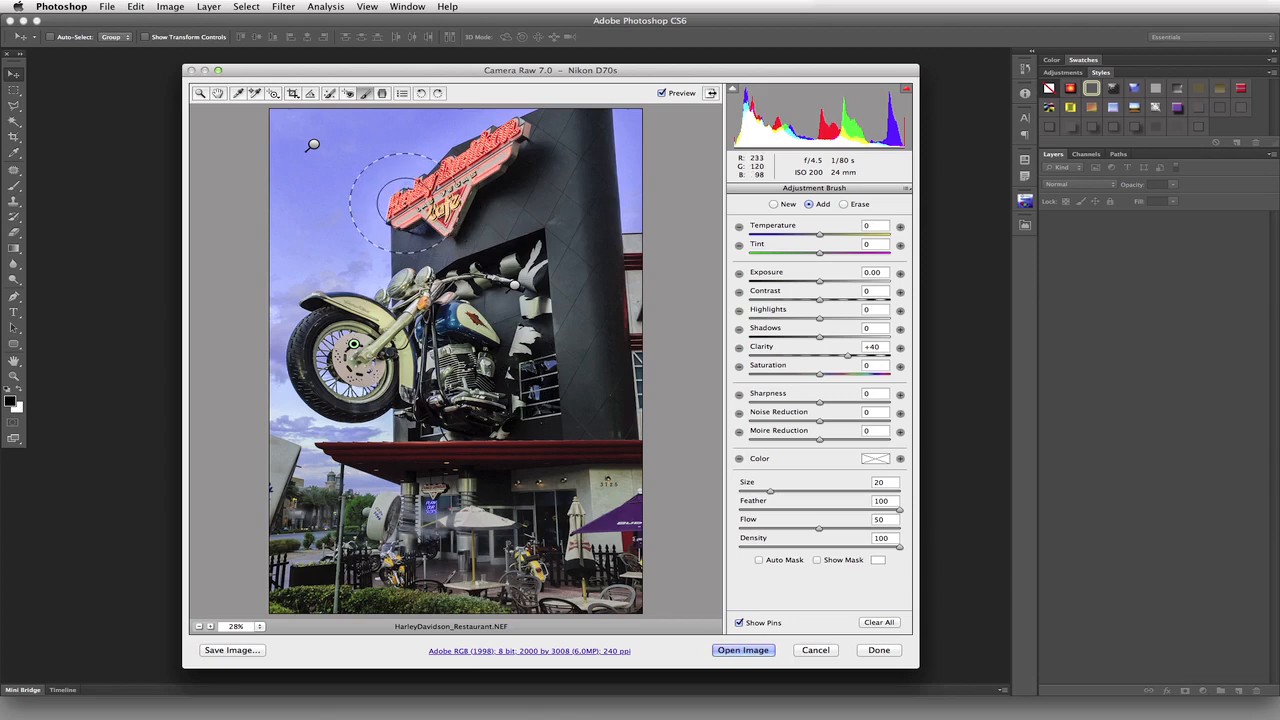
Paint the clarity adjustment over the neon sign, then erase its spill from the sky beside the sign and above the motorcycle, checking the mask.
mouse_move(404, 204)
left_mouse_down()
mouse_move(498, 143)
mouse_move(441, 190)
mouse_move(495, 147)
mouse_move(400, 199)
left_mouse_up()
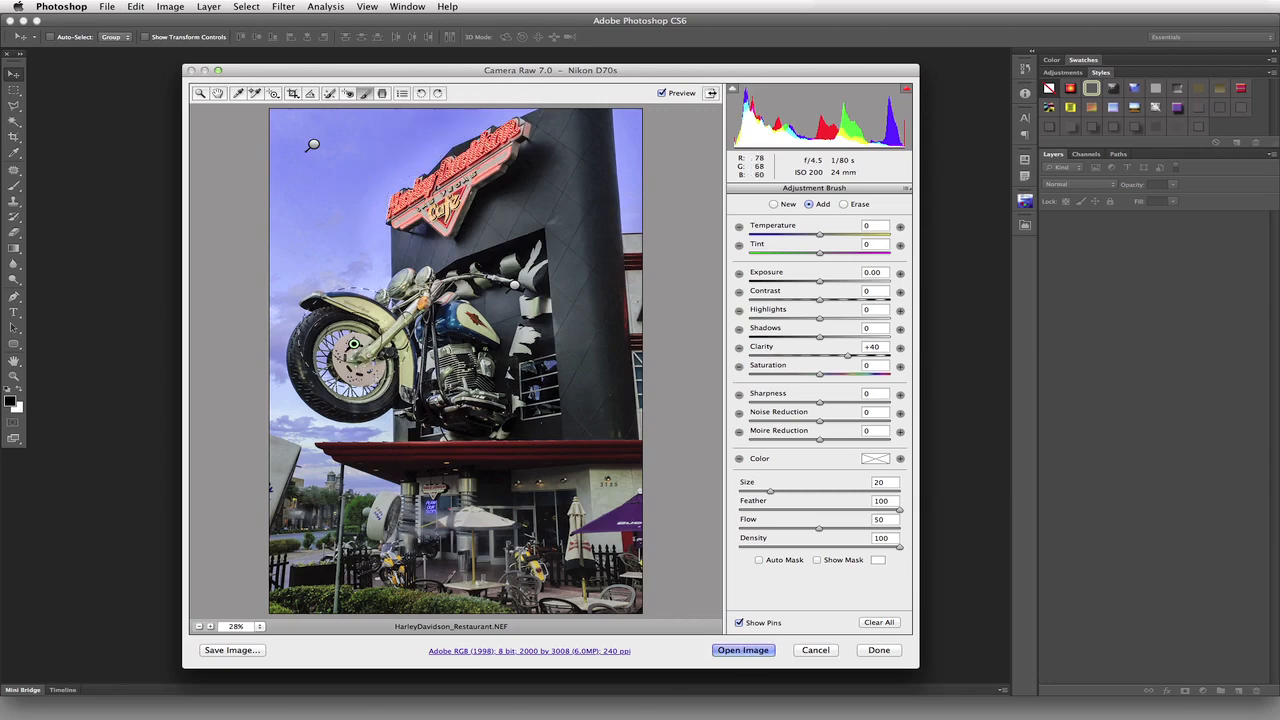
mouse_move(353, 344)
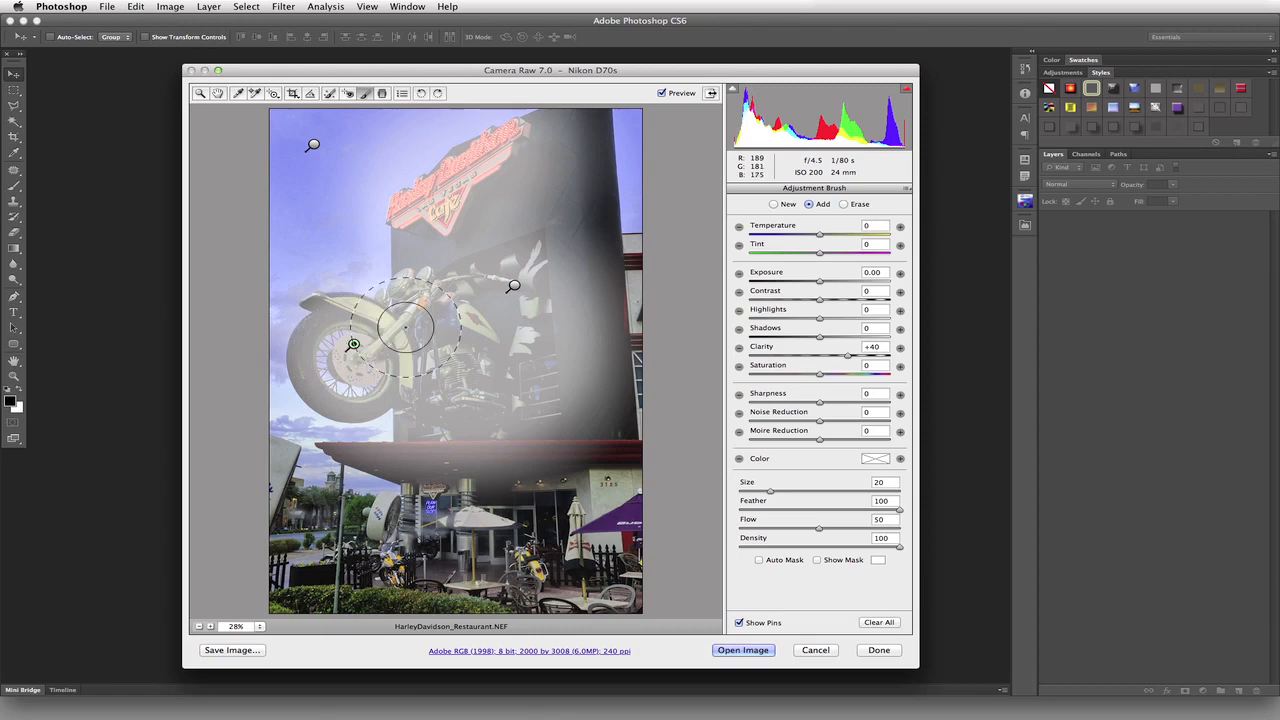
left_click(844, 204)
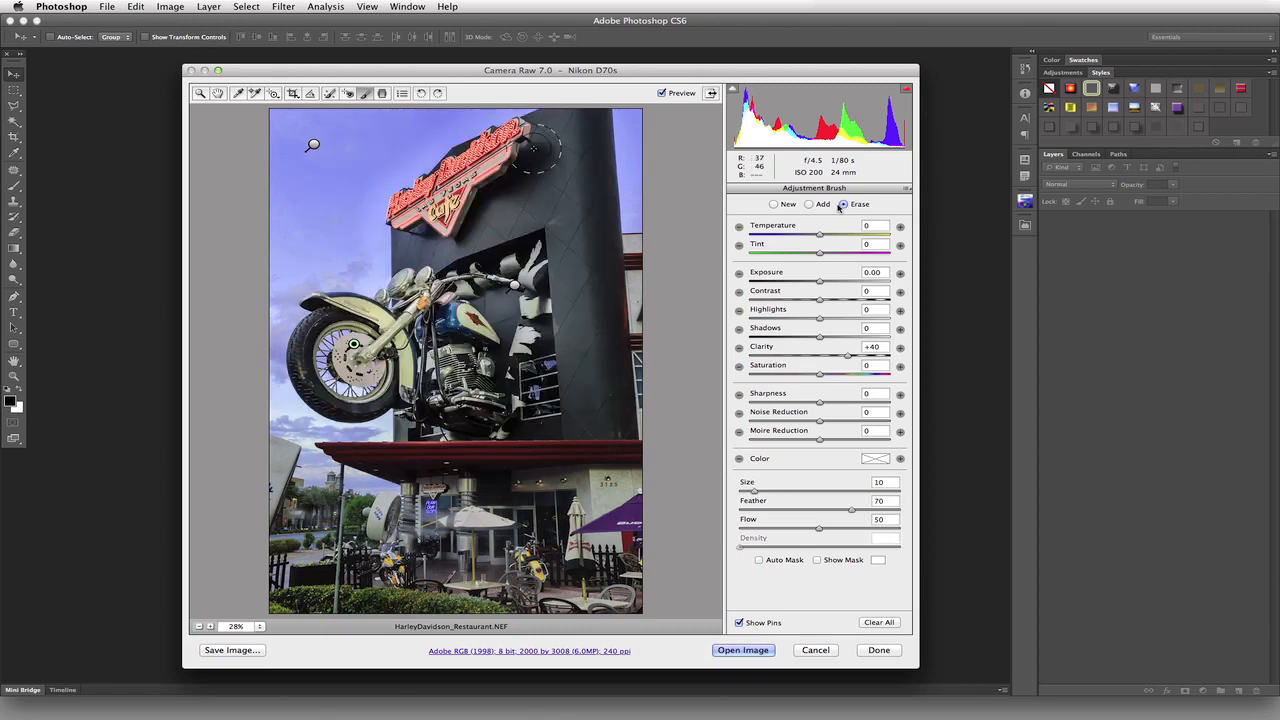
mouse_move(345, 191)
left_mouse_down()
mouse_move(472, 110)
mouse_move(520, 101)
mouse_move(393, 135)
mouse_move(382, 123)
mouse_move(514, 104)
mouse_move(429, 131)
mouse_move(369, 178)
mouse_move(455, 126)
left_mouse_up()
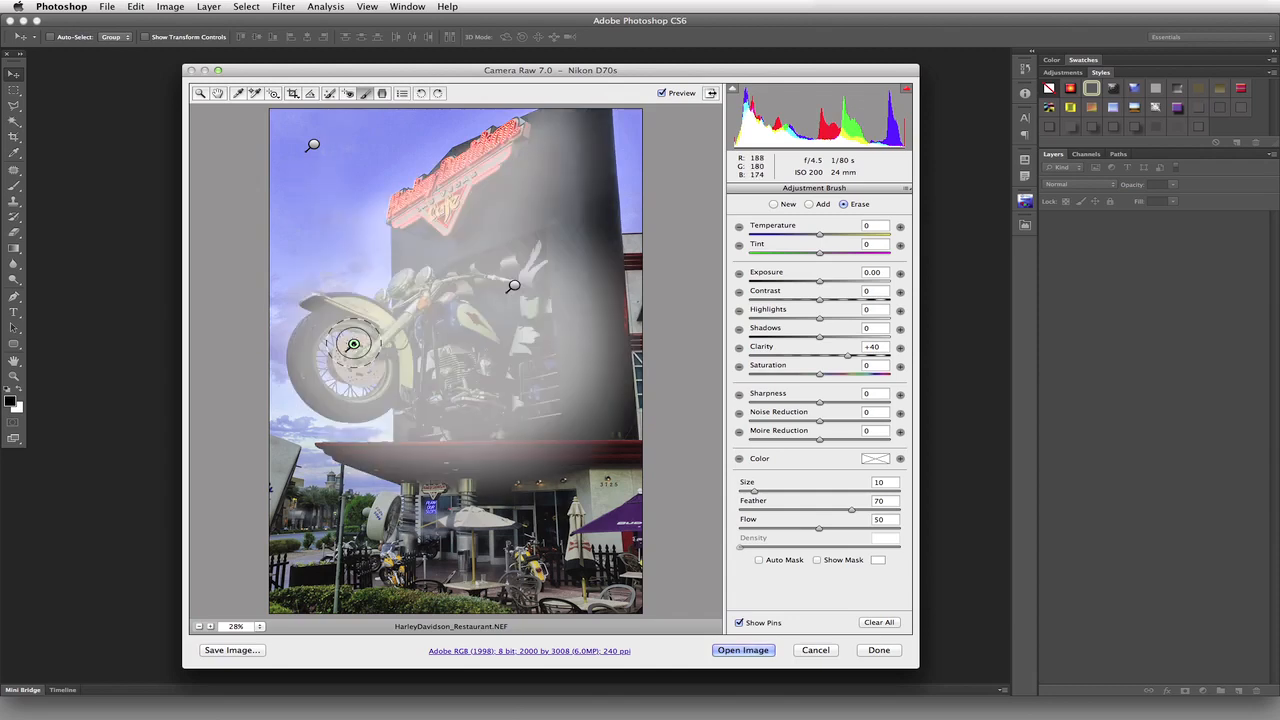
mouse_move(351, 222)
left_mouse_down()
mouse_move(367, 264)
mouse_move(345, 275)
left_mouse_up()
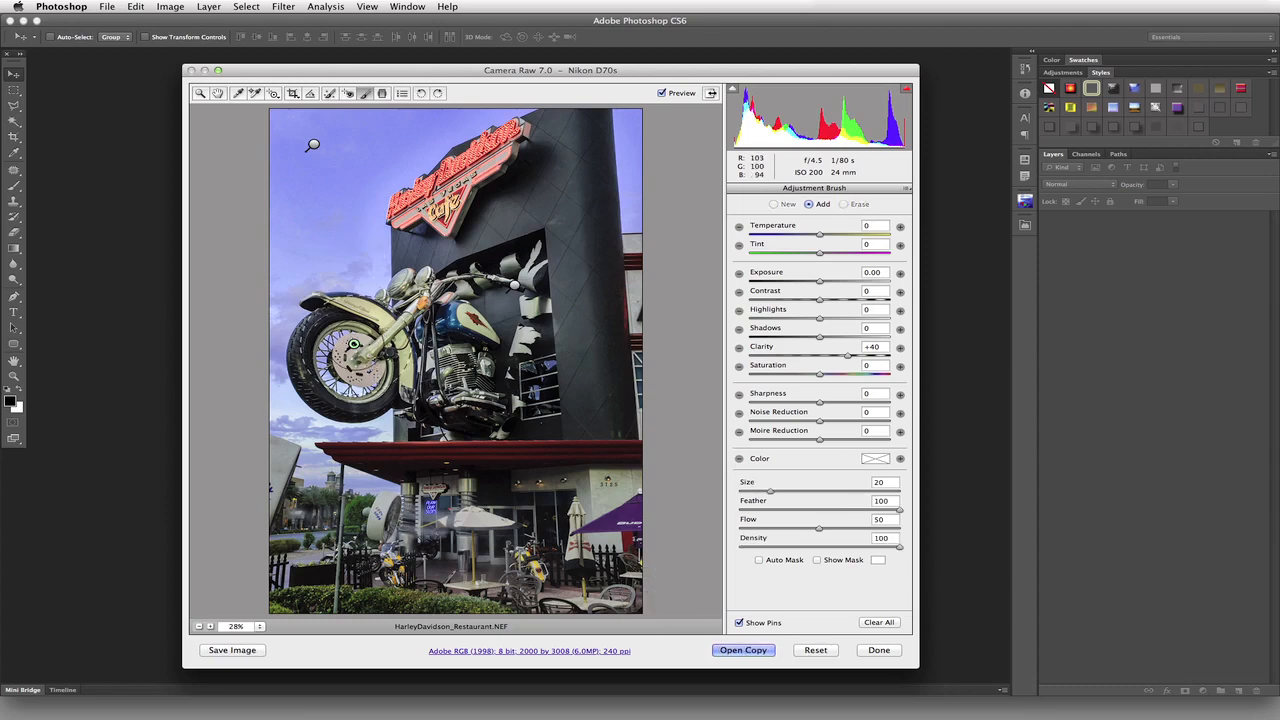
mouse_move(354, 344)
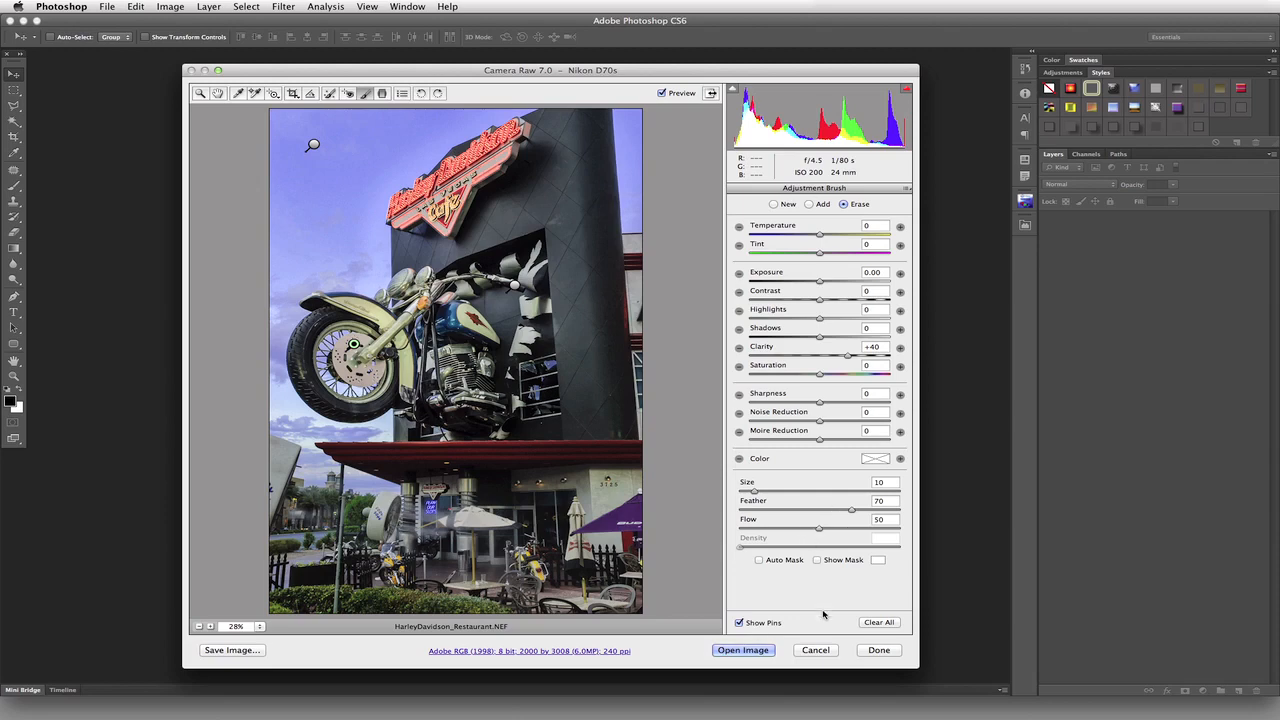
Toggle the adjustment pins off and on, preview the sky mask, and try to delete the sky adjustment.
left_click(740, 623)
left_click(740, 623)
key("super+minus")
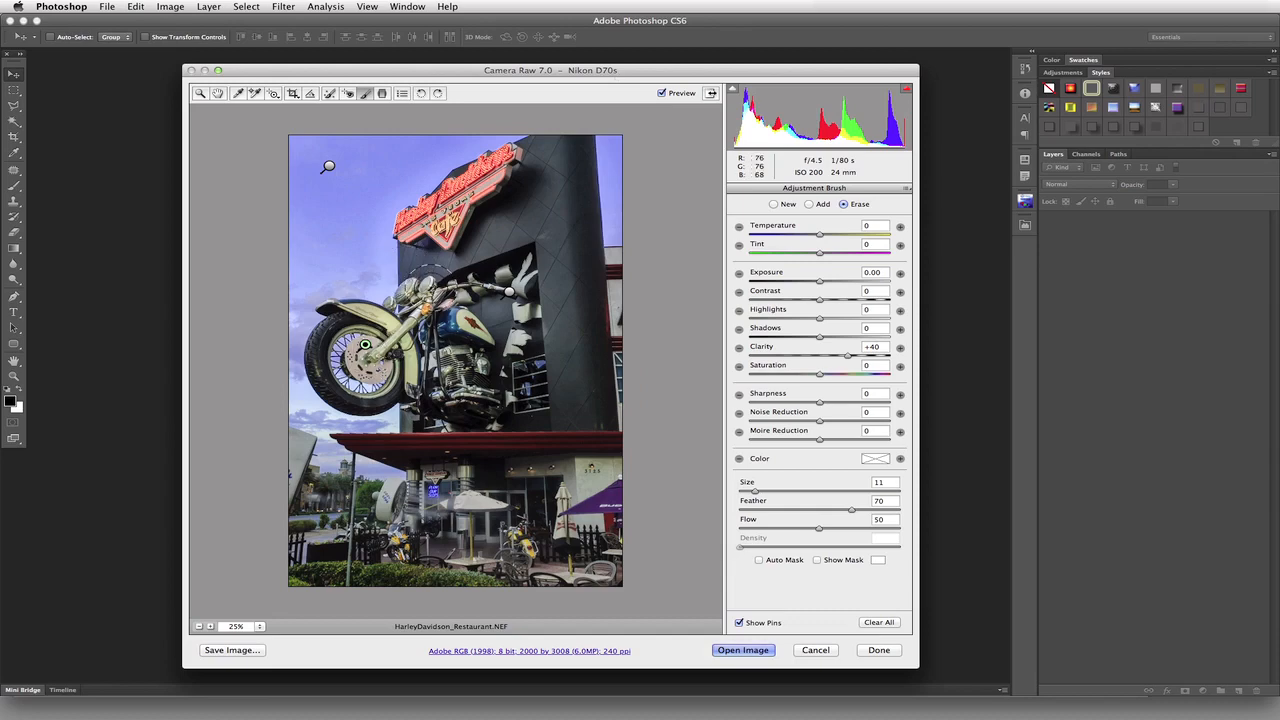
mouse_move(328, 168)
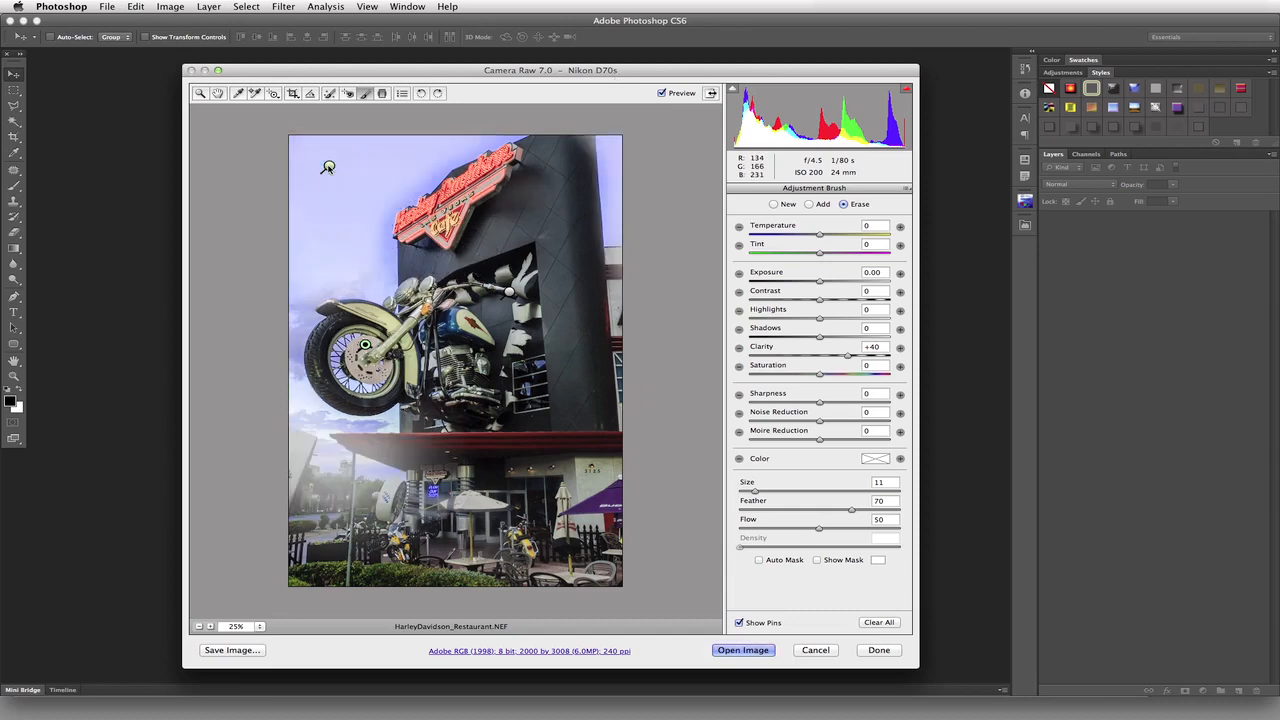
left_click(328, 168)
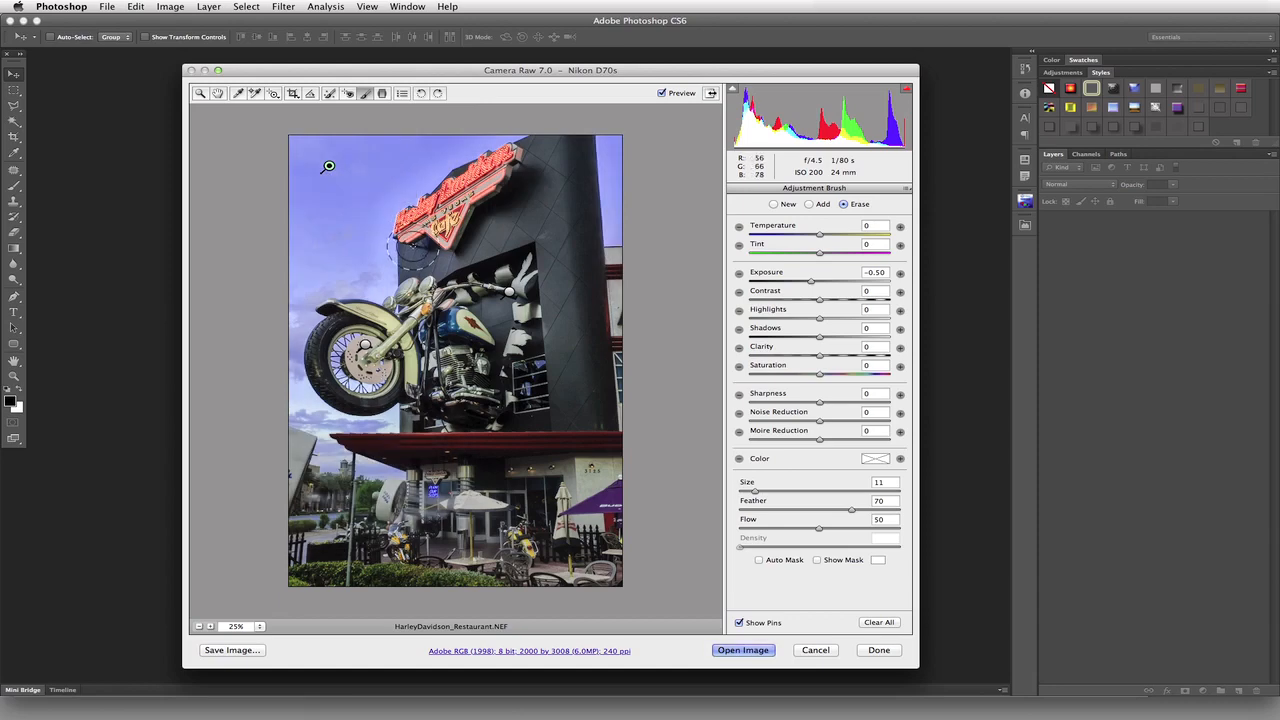
key("Delete")
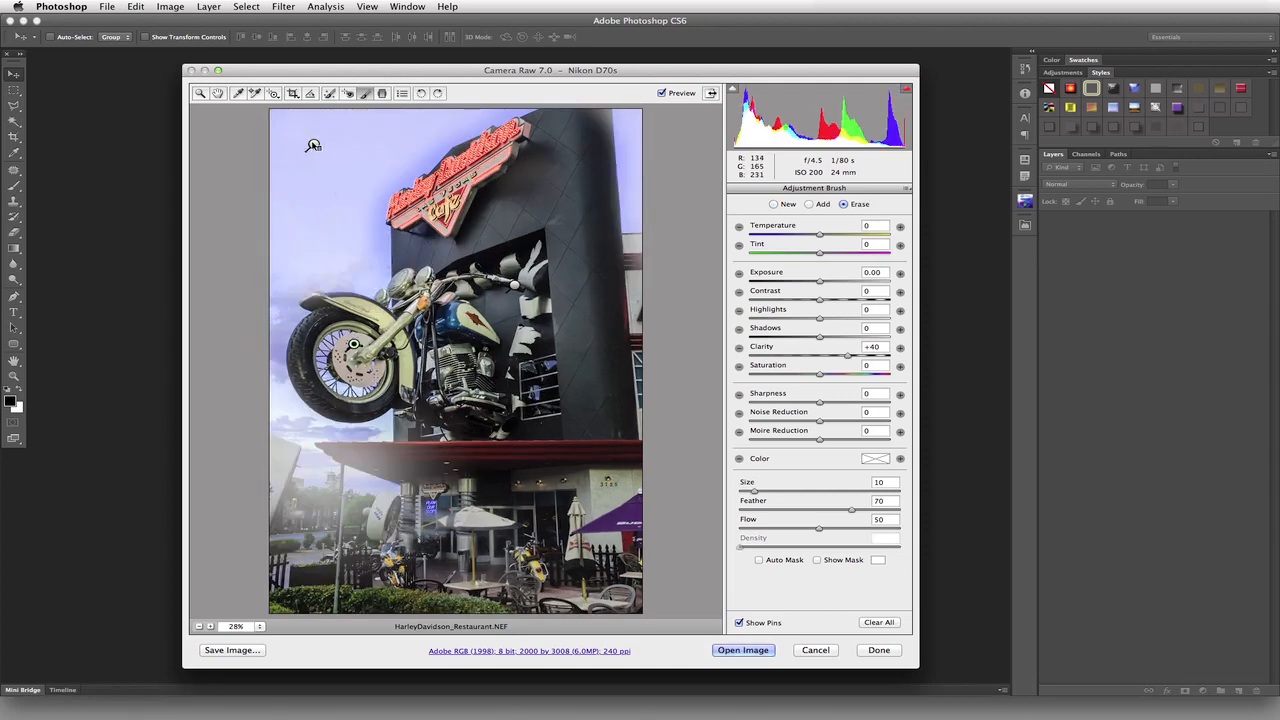
Enlarge the eraser brush to size 32 over the sky and reduce it to 11.
key("bracketright")
key("bracketright")
key("bracketright")
key("bracketright")
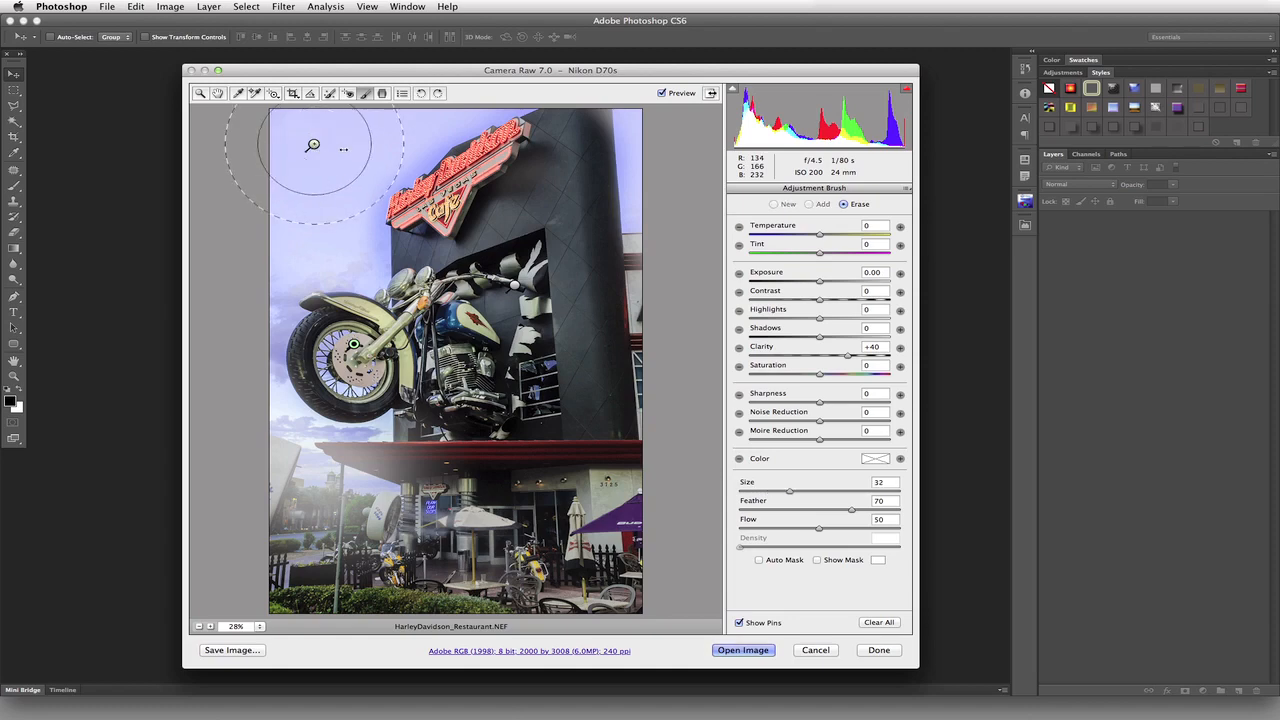
mouse_move(317, 145)
left_mouse_down()
mouse_move(354, 138)
mouse_move(313, 145)
left_mouse_up()
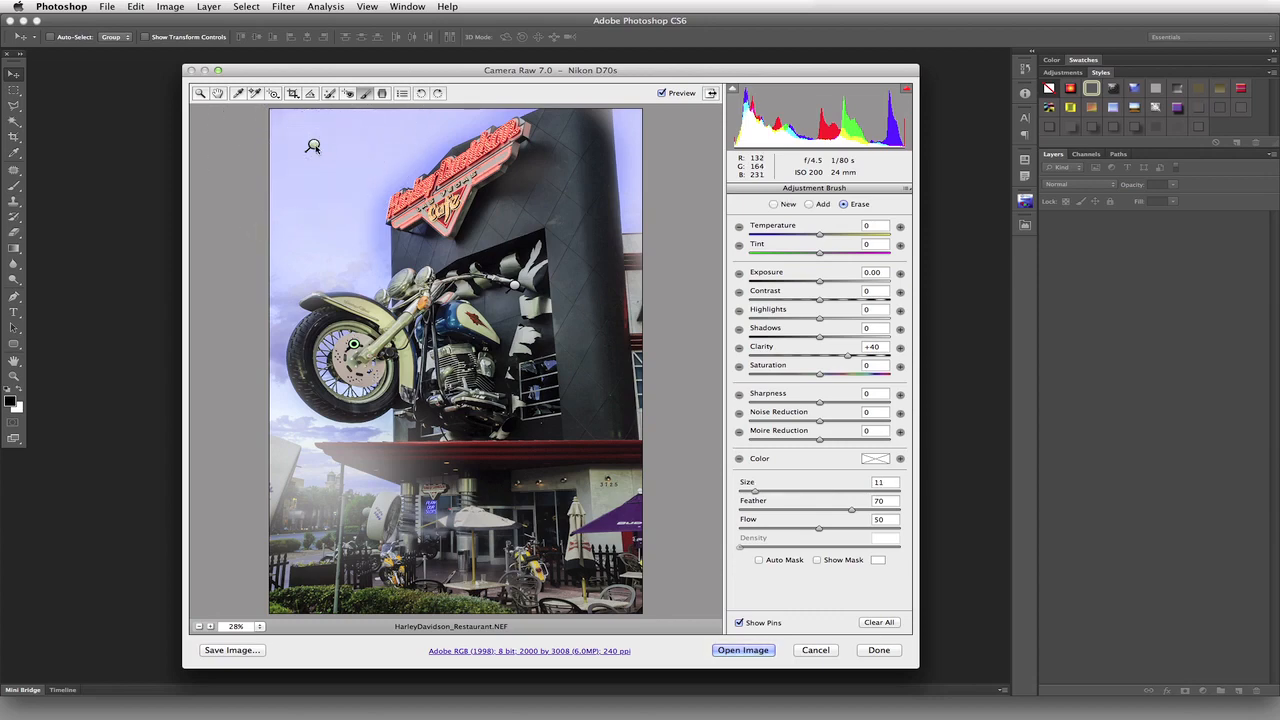